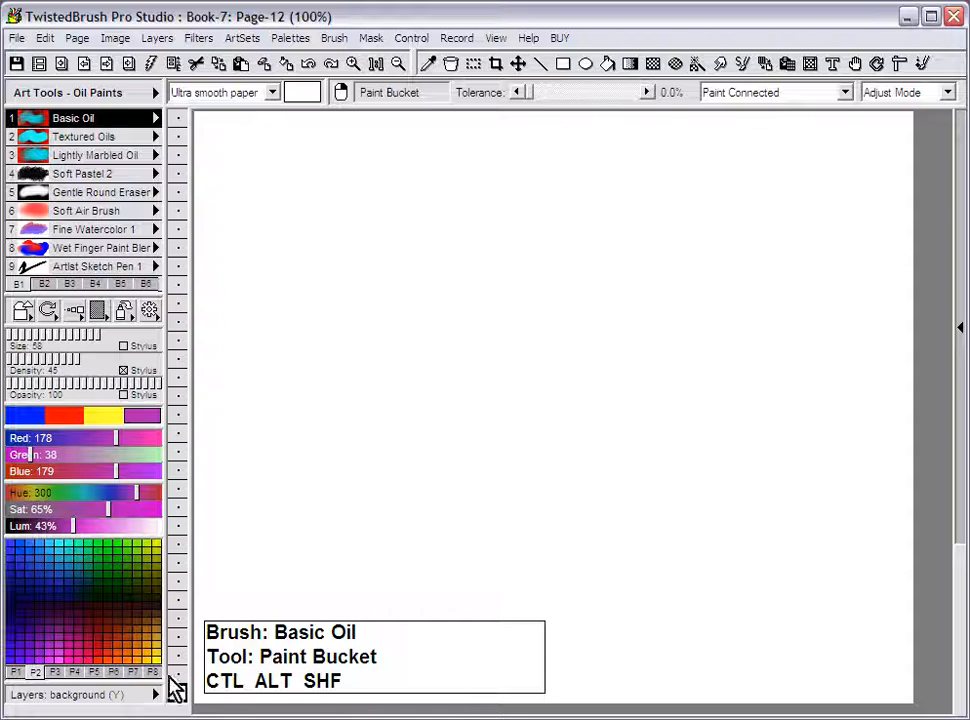
Step: Hide the background layer and make layer 3 the active layer
{"action": "left_click", "coordinate": [179, 658]}
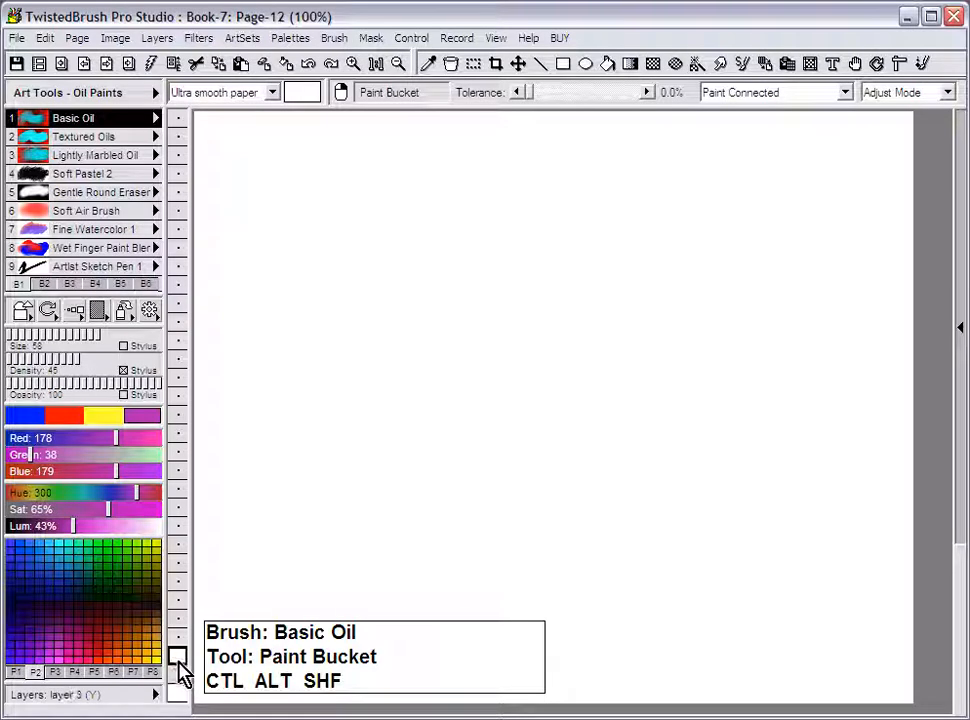
{"action": "left_click", "coordinate": [178, 694]}
{"action": "left_click", "coordinate": [178, 694]}
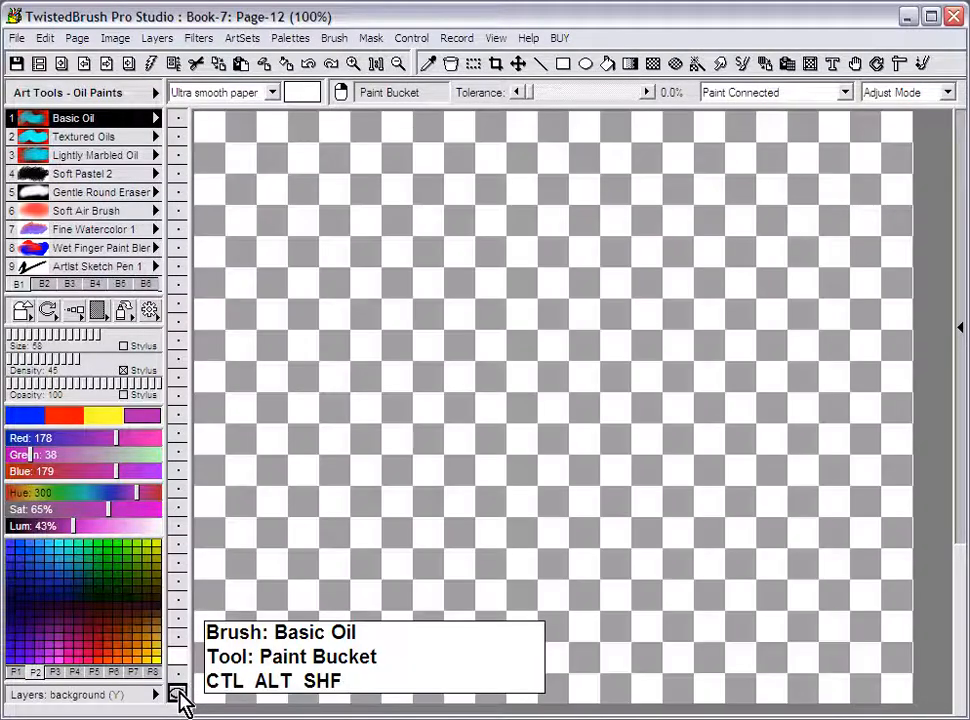
{"action": "left_click", "coordinate": [181, 658]}
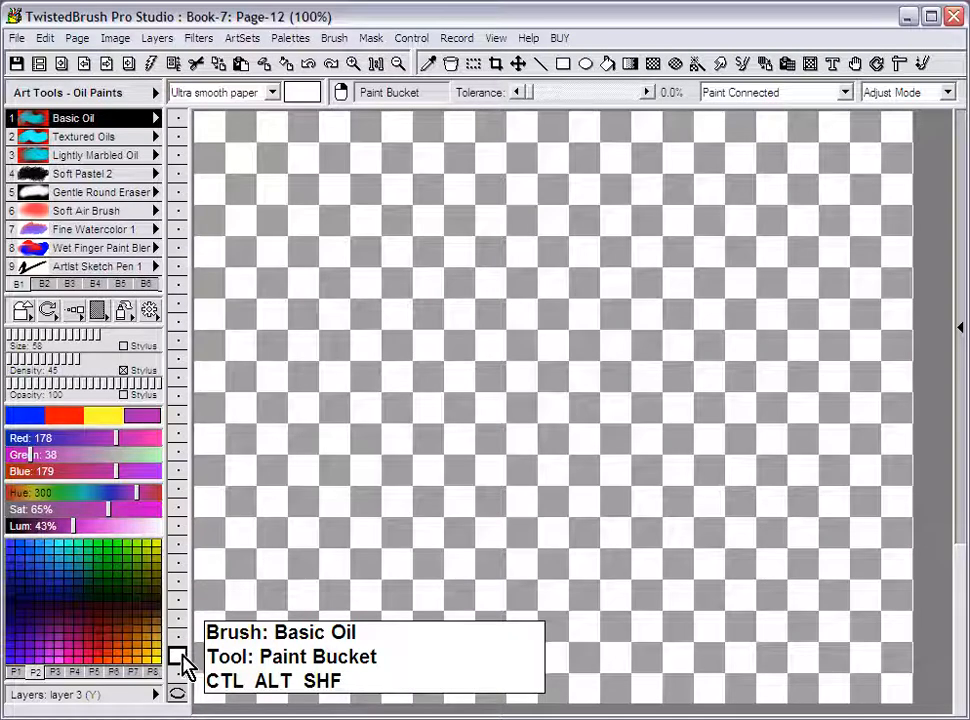
Step: Fill layer 3 with a colour wheel by applying the "hue wheel" Lua script filter with Hue_Offset 0.0%
{"action": "left_click", "coordinate": [205, 40]}
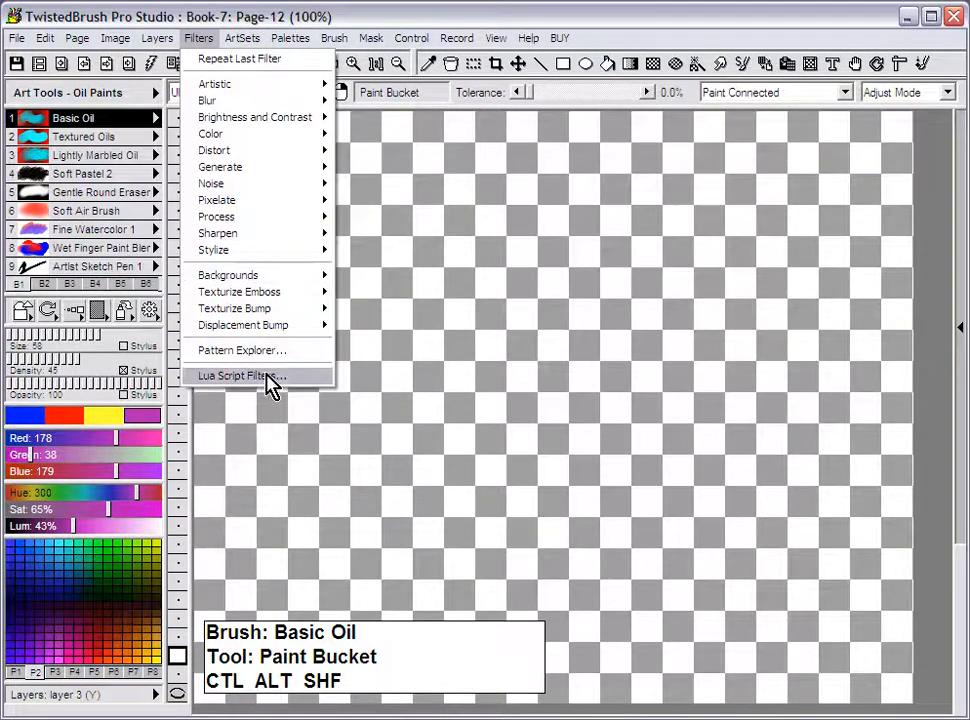
{"action": "left_click", "coordinate": [240, 376]}
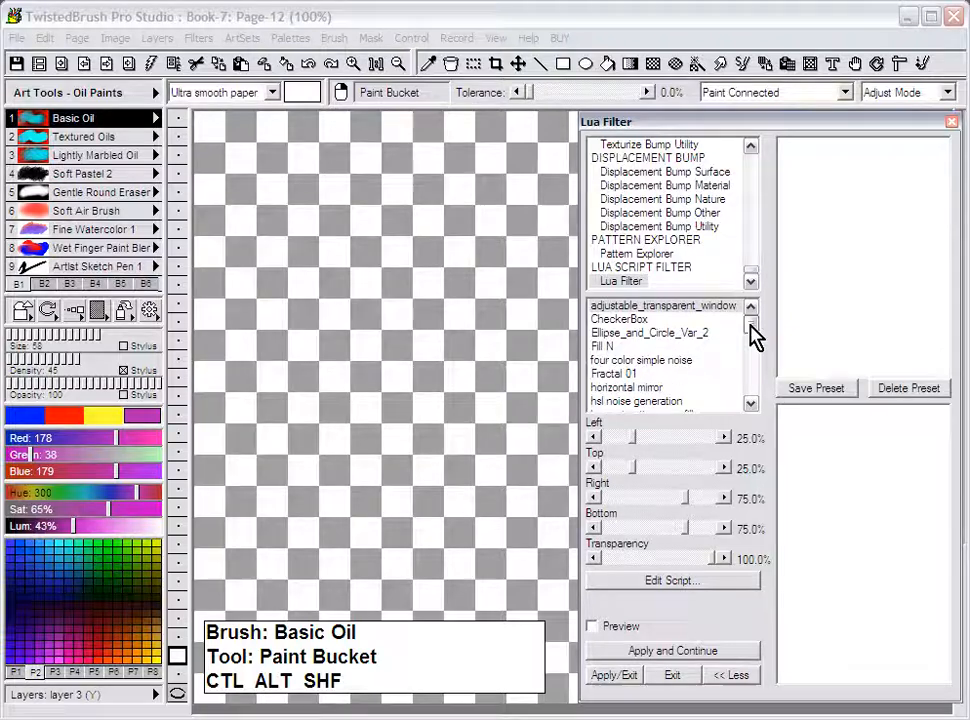
{"action": "scroll", "coordinate": [755, 341], "scroll_direction": "down", "scroll_amount": 1}
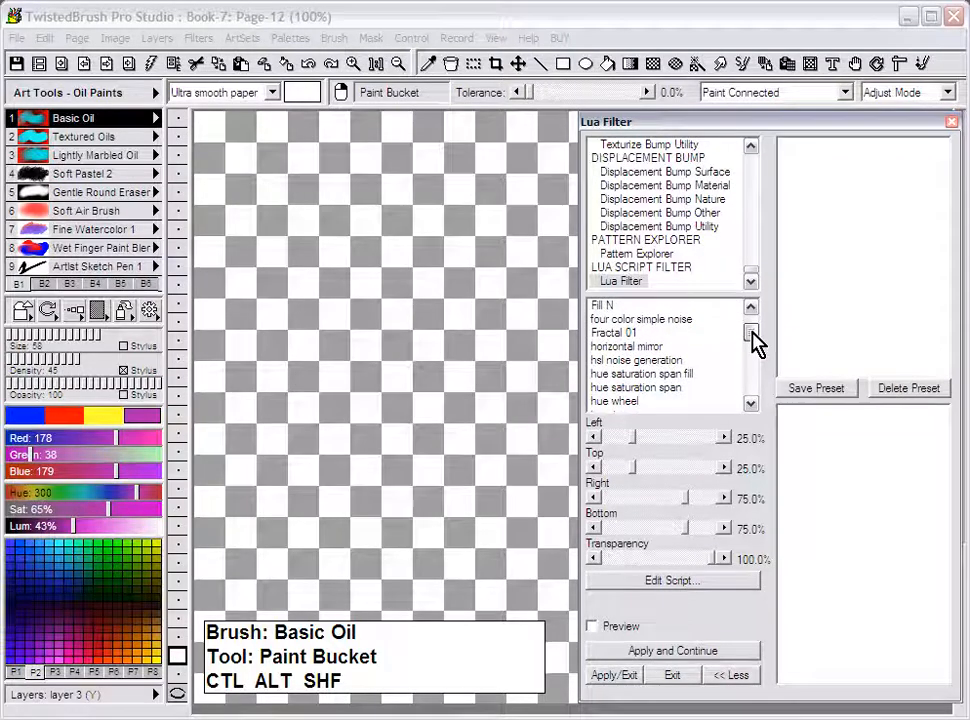
{"action": "scroll", "coordinate": [755, 341], "scroll_direction": "down", "scroll_amount": 3}
{"action": "left_click", "coordinate": [635, 363]}
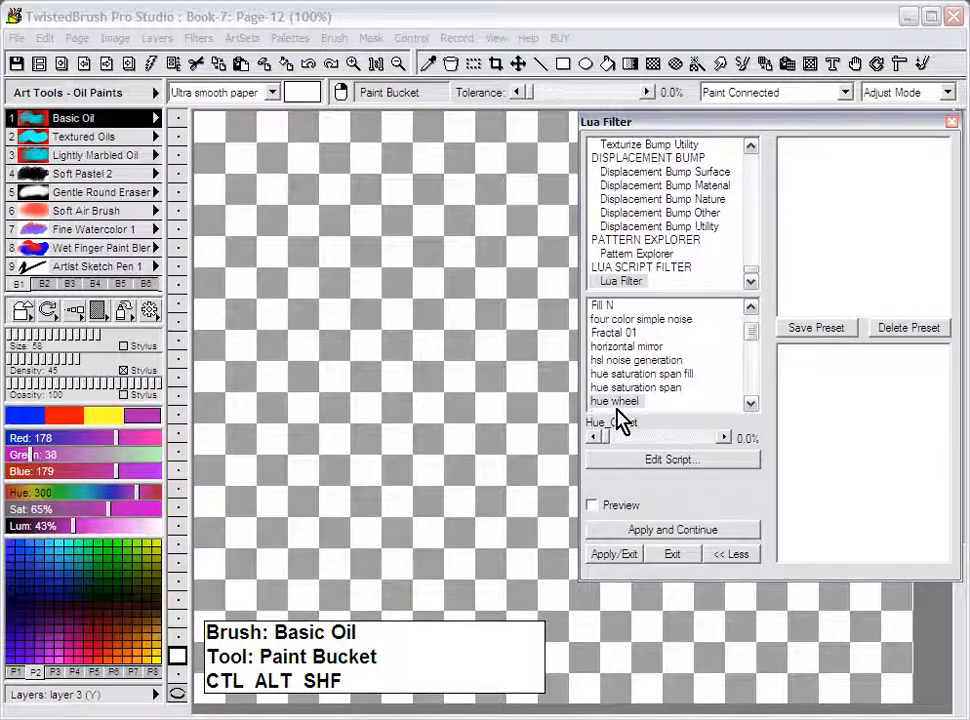
{"action": "left_click", "coordinate": [621, 507]}
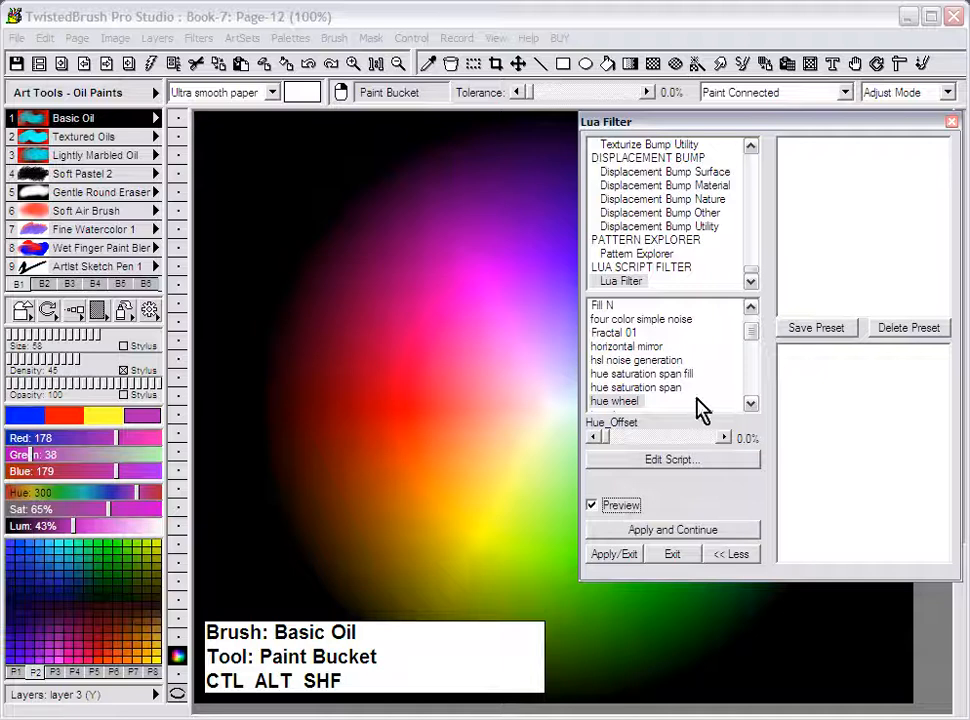
{"action": "left_click", "coordinate": [614, 555]}
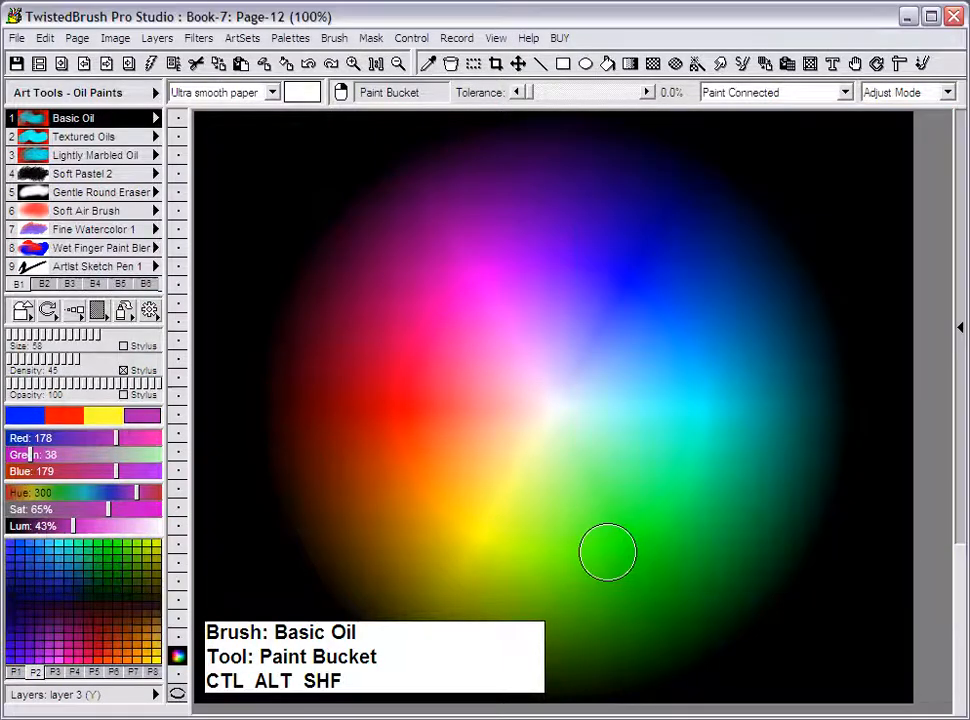
Step: Apply the Divider distort filter at 1.0% width and 1.0% height to split the colour wheel into four
{"action": "left_click", "coordinate": [197, 39]}
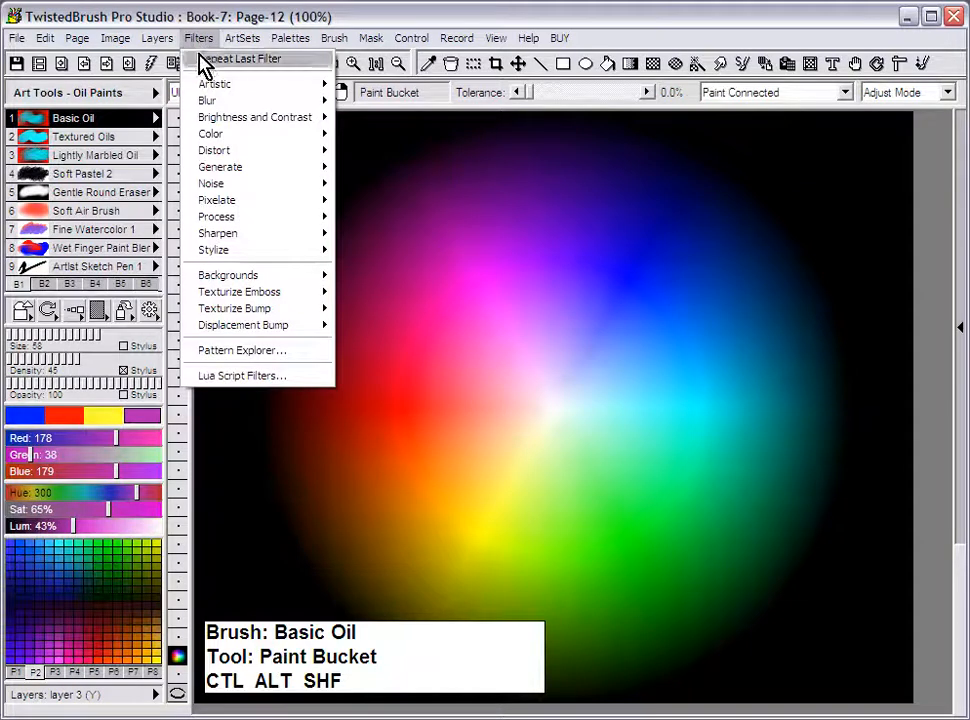
{"action": "mouse_move", "coordinate": [232, 160]}
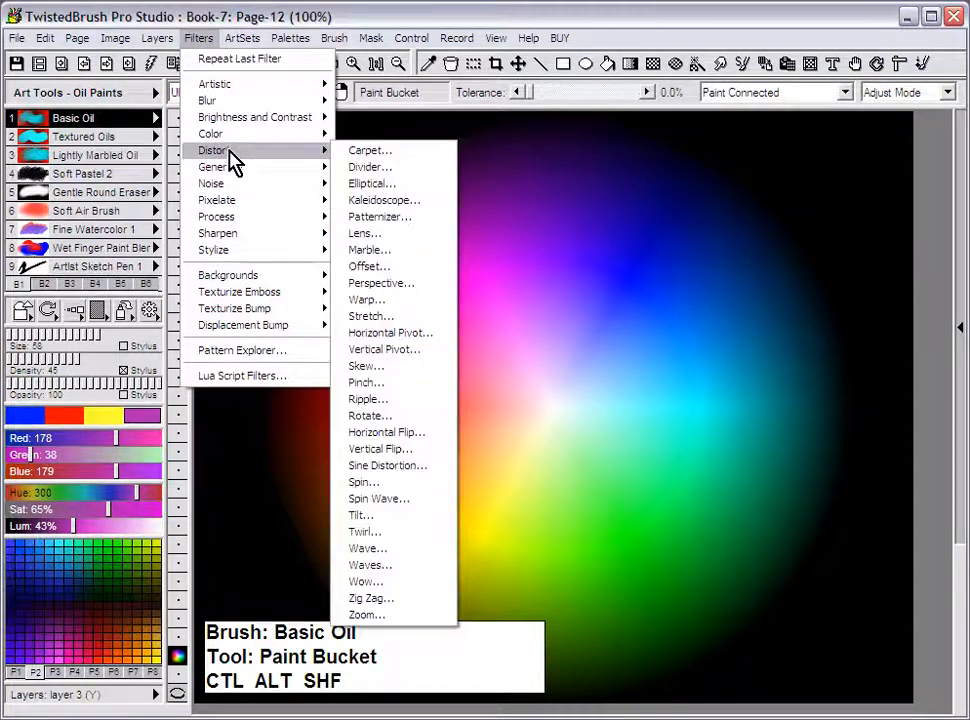
{"action": "left_click", "coordinate": [382, 170]}
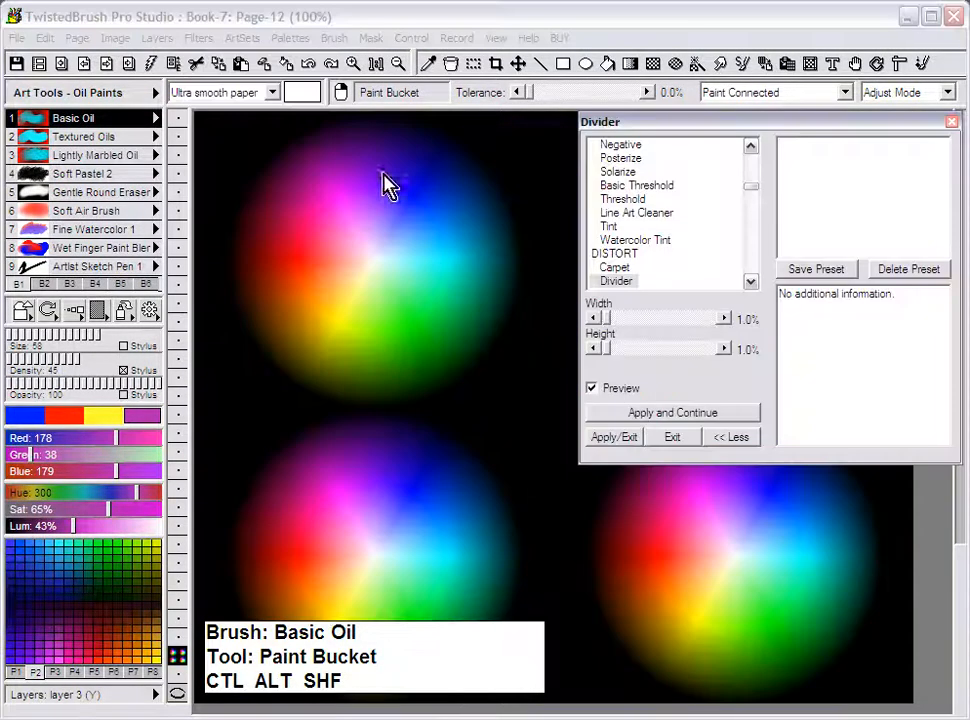
{"action": "left_click", "coordinate": [630, 435]}
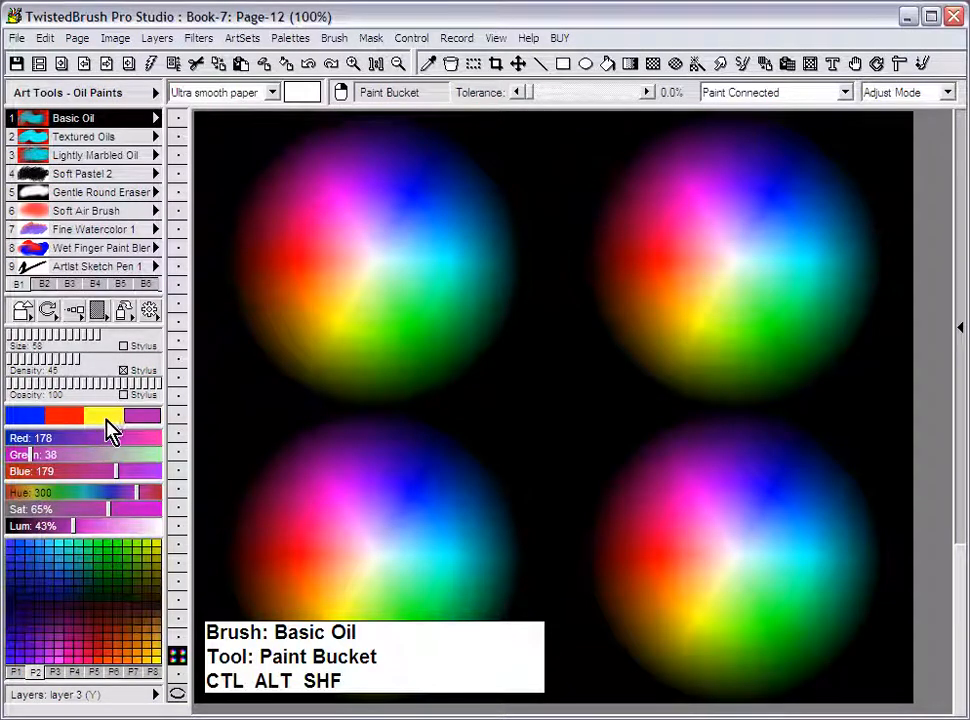
Step: Choose the blue colour and try a Paint Connected bucket fill on the upper-left wheel's red area, bringing the tolerance back to 0%
{"action": "left_click", "coordinate": [37, 418]}
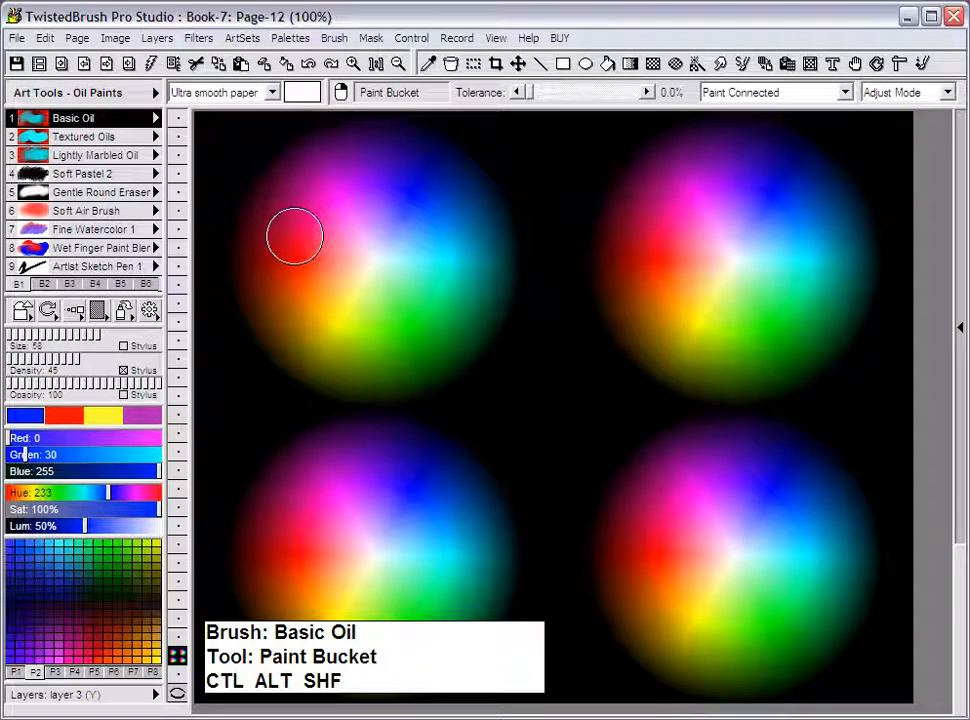
{"action": "right_click", "coordinate": [294, 236]}
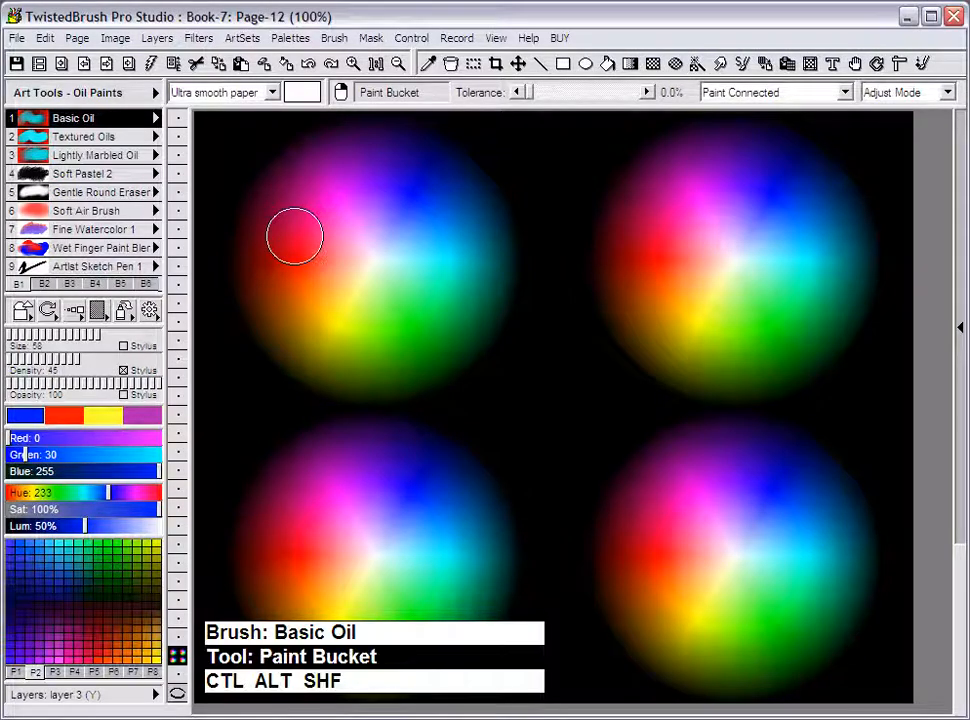
{"action": "mouse_move", "coordinate": [294, 236]}
{"action": "left_mouse_down"}
{"action": "mouse_move", "coordinate": [427, 253]}
{"action": "mouse_move", "coordinate": [483, 242]}
{"action": "mouse_move", "coordinate": [553, 247]}
{"action": "mouse_move", "coordinate": [288, 258]}
{"action": "mouse_move", "coordinate": [253, 262]}
{"action": "mouse_move", "coordinate": [353, 258]}
{"action": "mouse_move", "coordinate": [465, 272]}
{"action": "mouse_move", "coordinate": [241, 280]}
{"action": "left_mouse_up"}
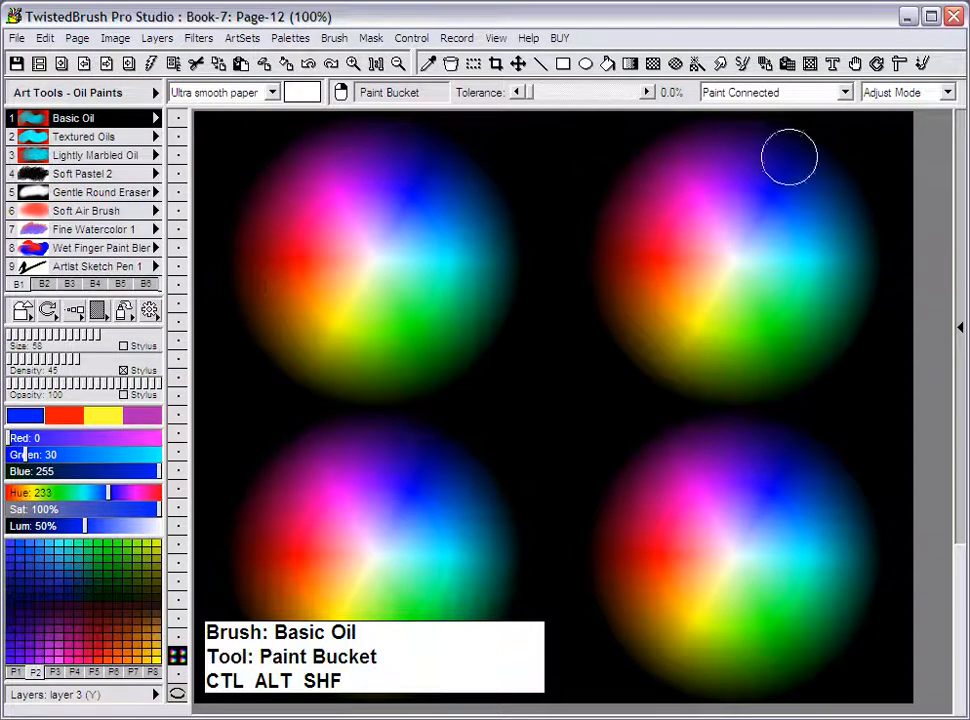
Step: Try a Paint Non-connected bucket fill in blue on the upper-left wheel's red area, raising the tolerance and lowering it to 0%
{"action": "left_click", "coordinate": [846, 93]}
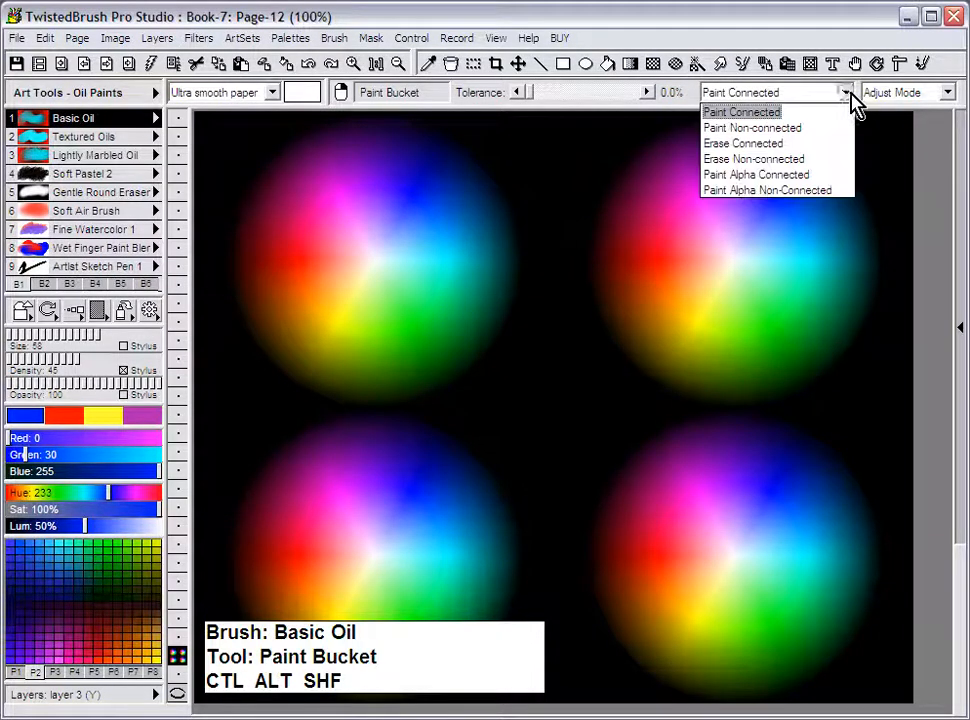
{"action": "left_click", "coordinate": [797, 130]}
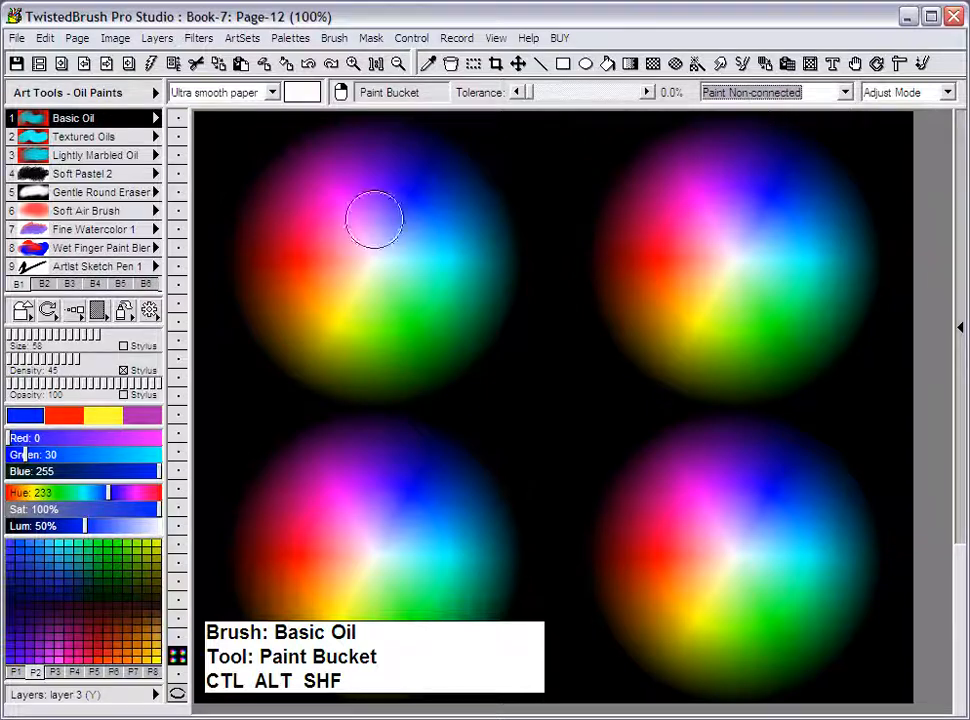
{"action": "left_click_drag", "start_coordinate": [293, 250], "coordinate": [388, 256]}
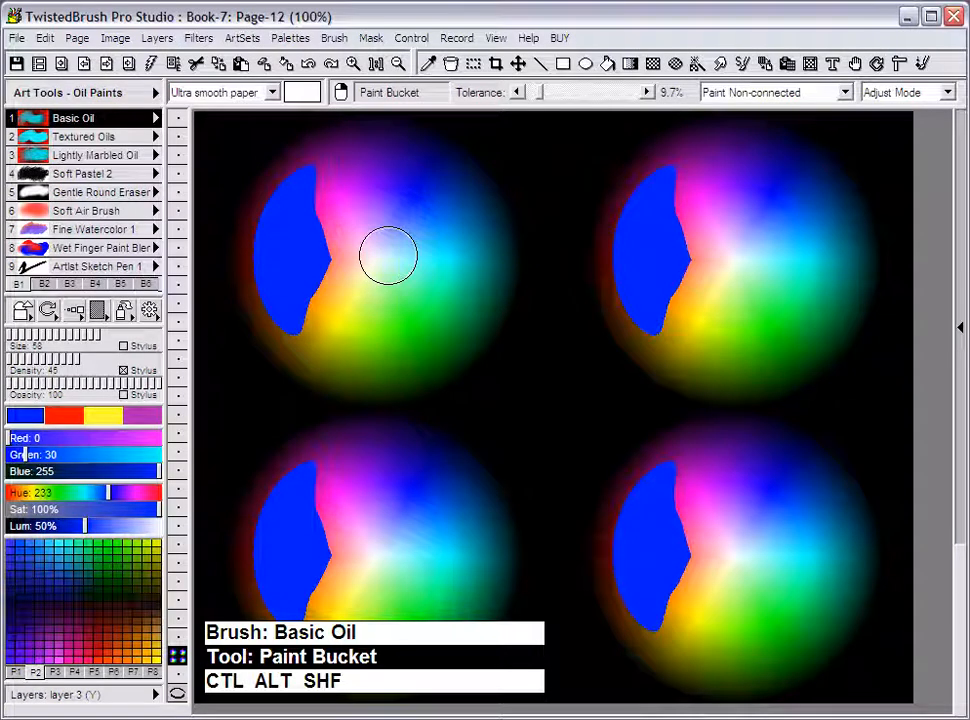
{"action": "left_click_drag", "start_coordinate": [388, 256], "coordinate": [264, 262]}
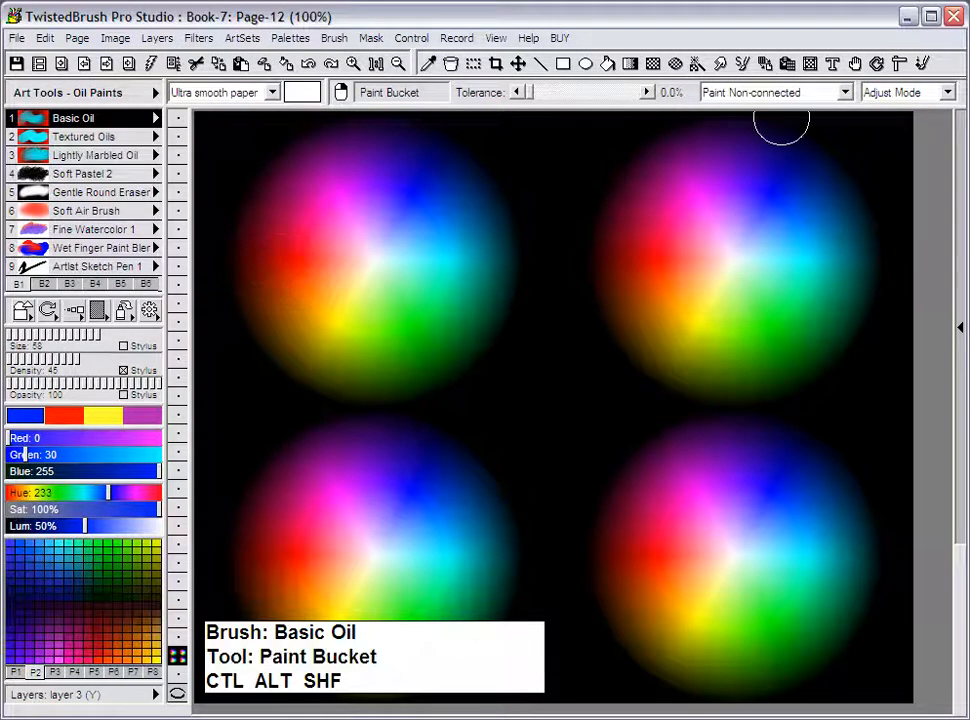
Step: Try an Erase Connected bucket fill on the upper-left wheel's red area, bringing the tolerance back to 0%
{"action": "left_click", "coordinate": [844, 94]}
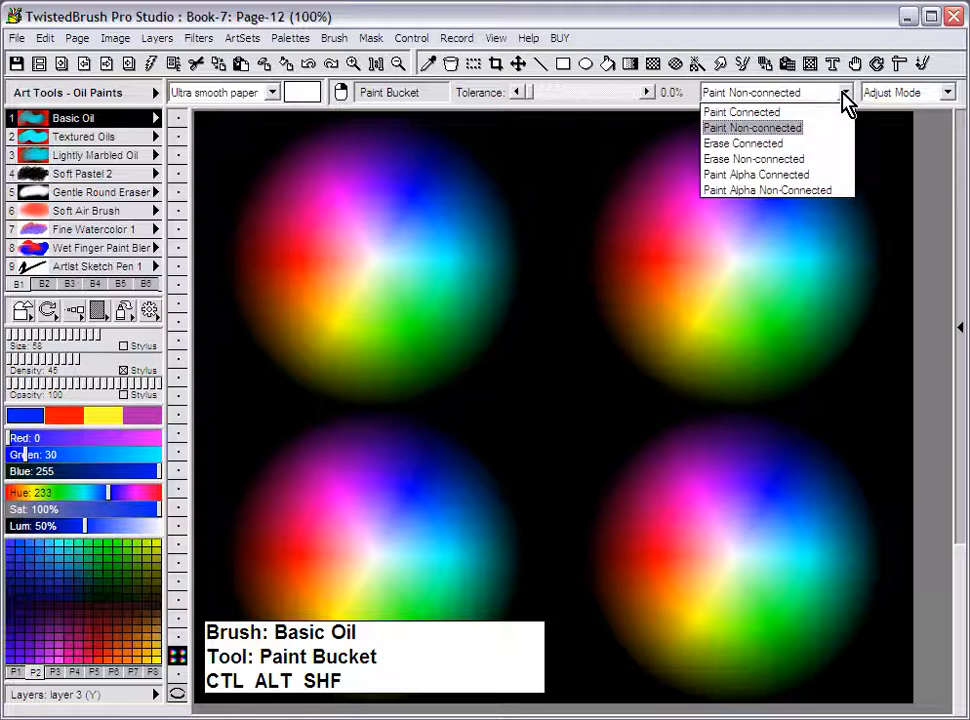
{"action": "left_click", "coordinate": [766, 145]}
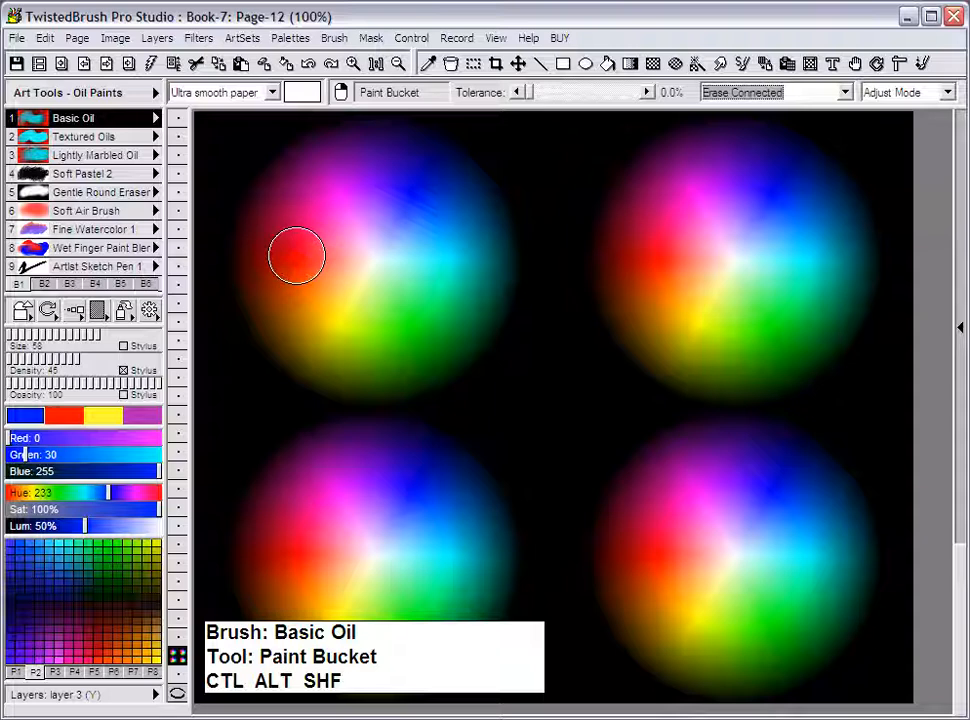
{"action": "mouse_move", "coordinate": [297, 245]}
{"action": "left_mouse_down"}
{"action": "mouse_move", "coordinate": [600, 266]}
{"action": "mouse_move", "coordinate": [475, 275]}
{"action": "mouse_move", "coordinate": [233, 261]}
{"action": "left_mouse_up"}
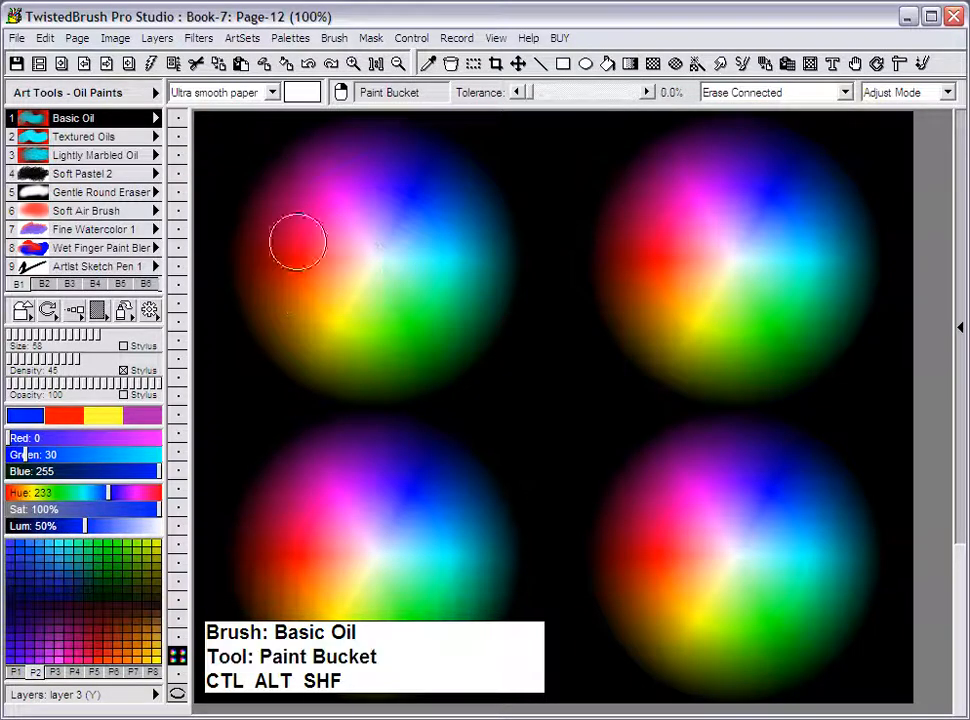
Step: Set the paint bucket to Erase Non-connected and try it on the upper-left wheel's red area, ending at 0% tolerance
{"action": "left_click", "coordinate": [846, 94]}
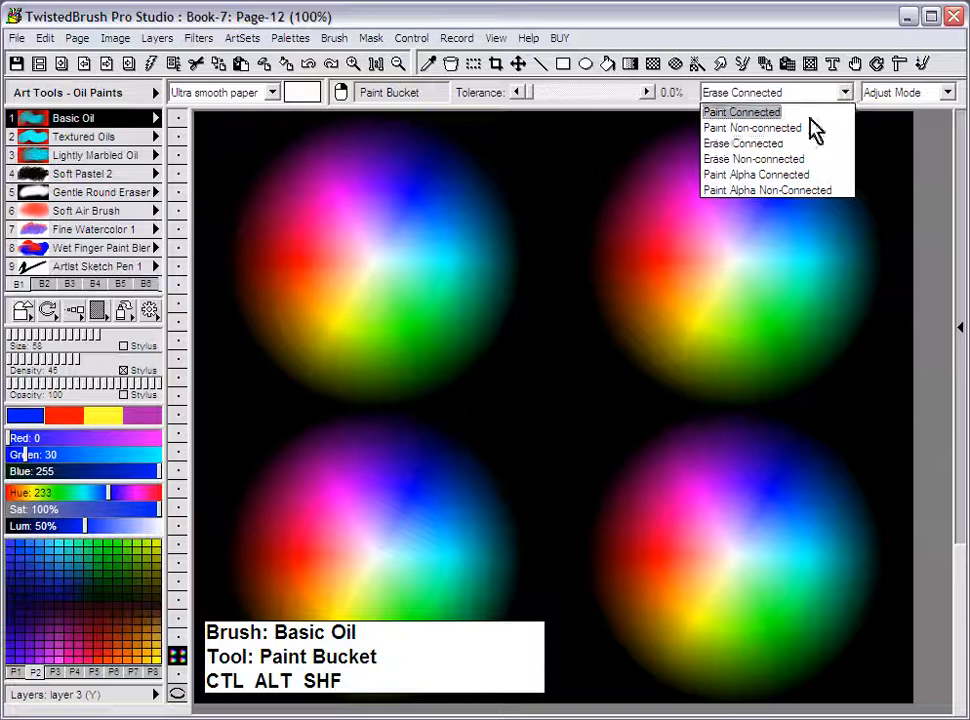
{"action": "left_click", "coordinate": [797, 161]}
{"action": "mouse_move", "coordinate": [289, 244]}
{"action": "left_mouse_down"}
{"action": "mouse_move", "coordinate": [448, 255]}
{"action": "mouse_move", "coordinate": [234, 257]}
{"action": "left_mouse_up"}
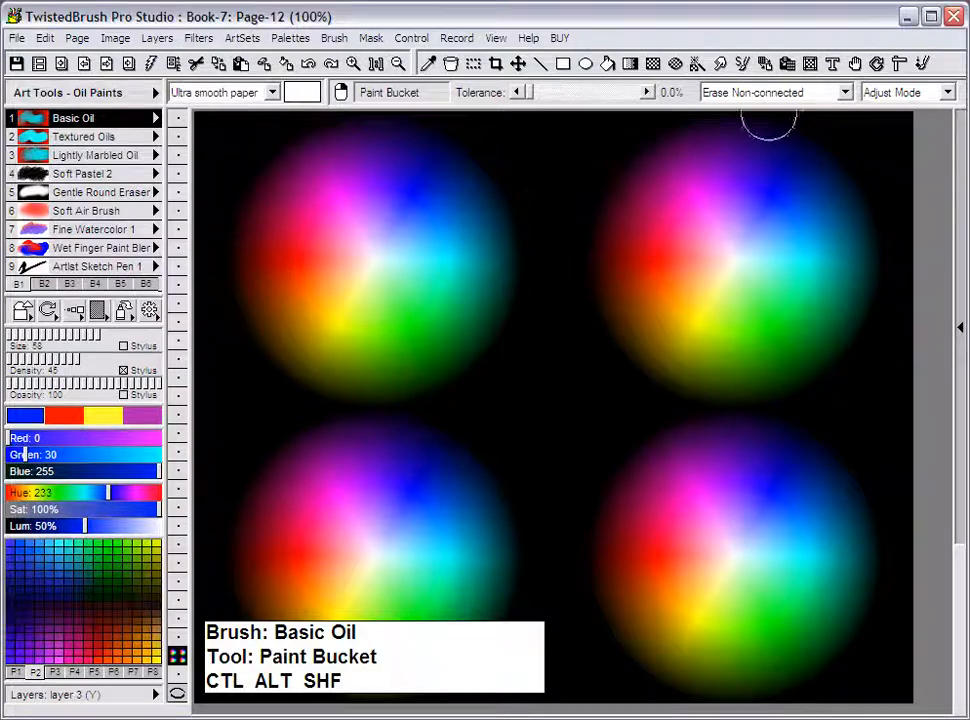
Step: Switch the paint bucket to Repeat Mode and erase the exact colour in the upper-left wheel's red area at 0% tolerance
{"action": "left_click", "coordinate": [843, 93]}
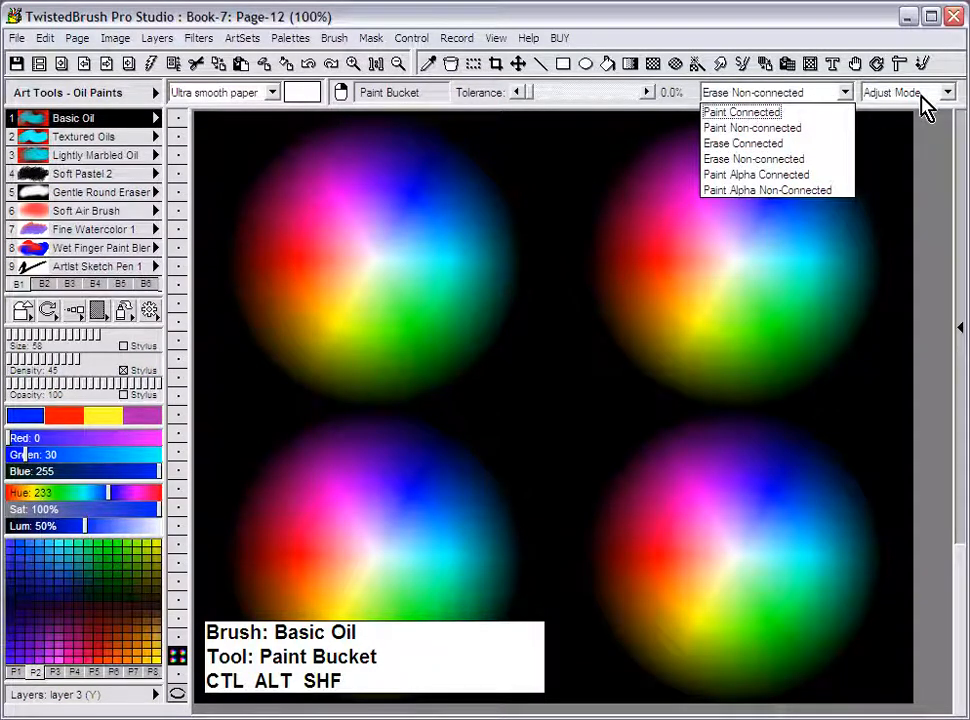
{"action": "left_click", "coordinate": [952, 96]}
{"action": "left_click", "coordinate": [946, 93]}
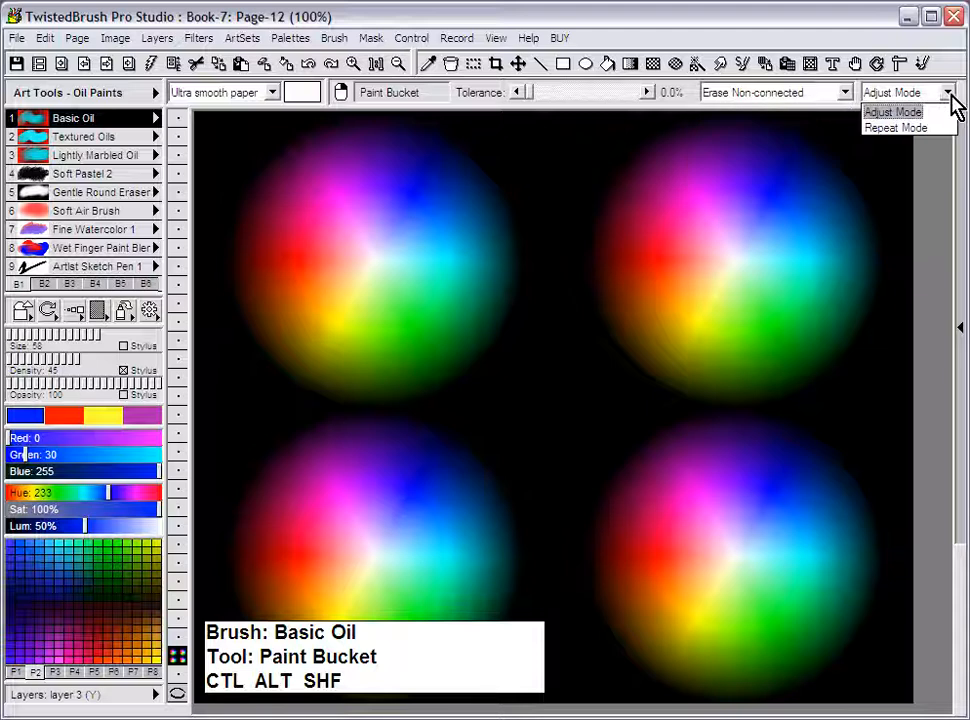
{"action": "left_click", "coordinate": [916, 129]}
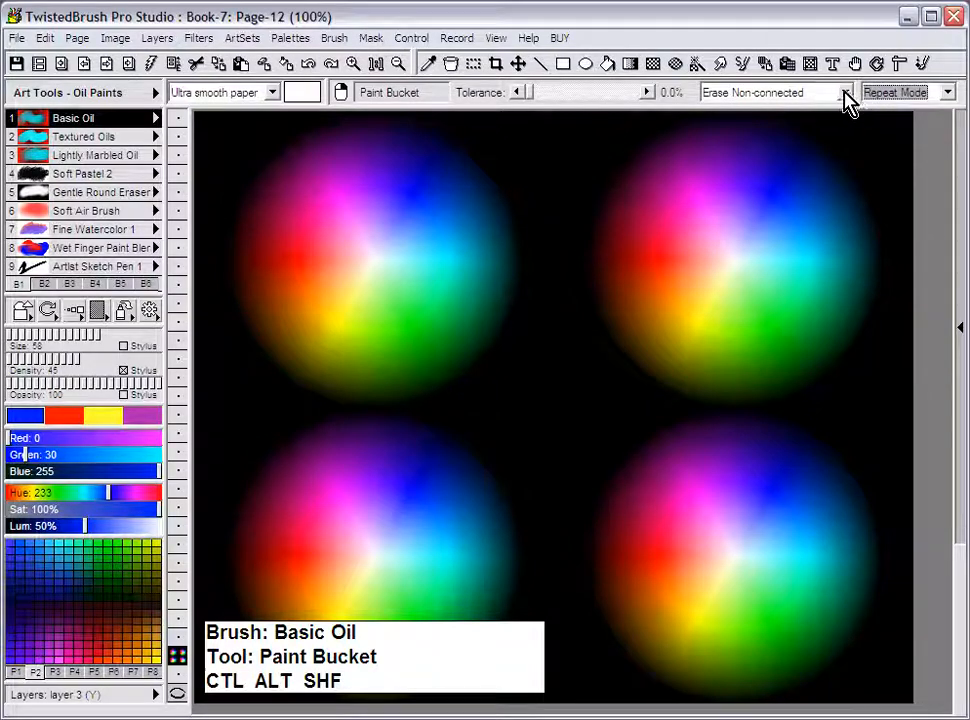
{"action": "left_click", "coordinate": [843, 93]}
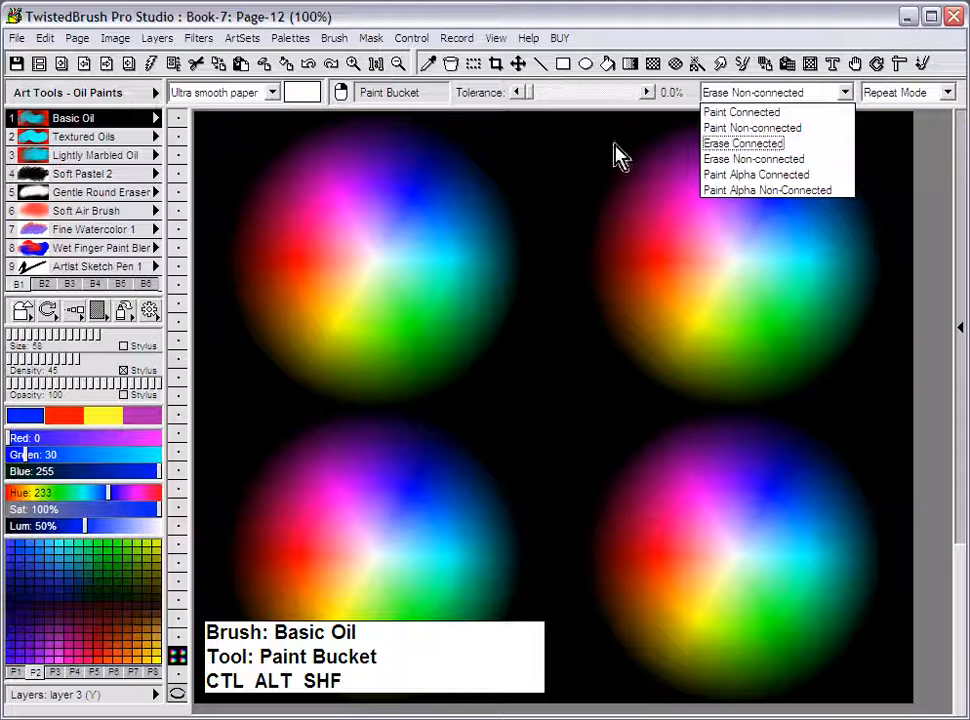
{"action": "left_click", "coordinate": [448, 216]}
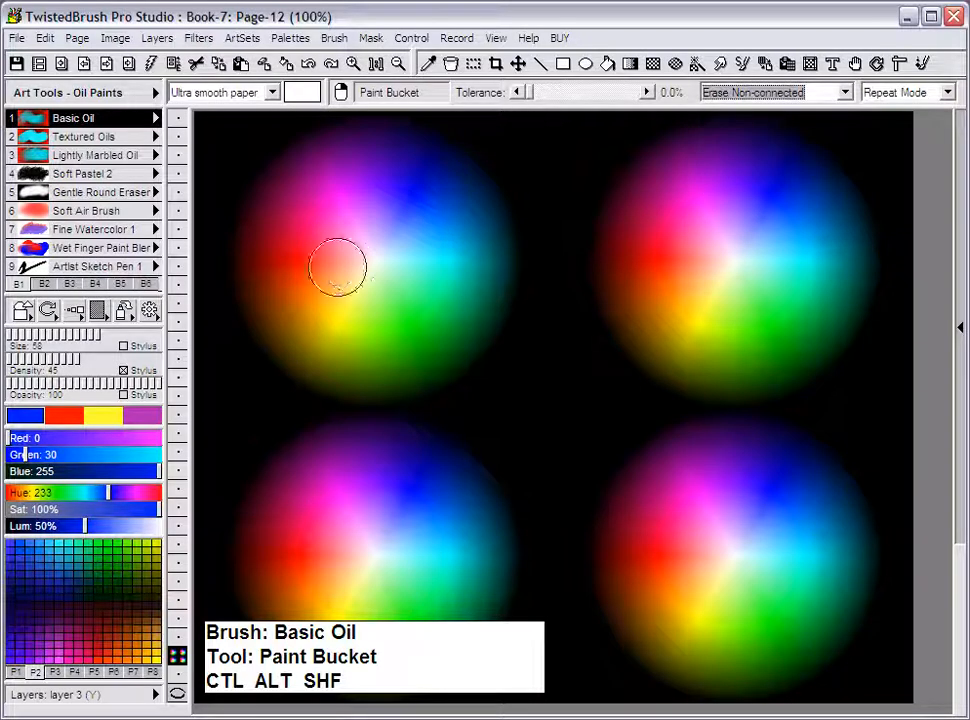
{"action": "right_click", "coordinate": [294, 246]}
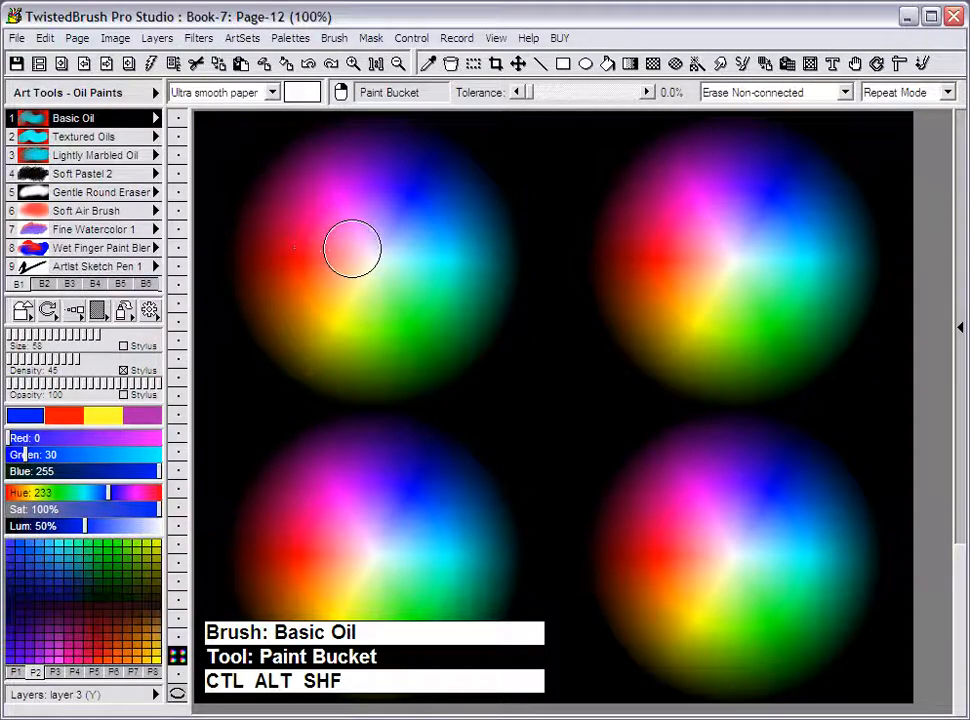
Step: Set the tolerance to 18.5% and erase the red, green and cyan areas of the wheels, sampling from the upper-left one
{"action": "left_click_drag", "start_coordinate": [530, 96], "coordinate": [551, 97]}
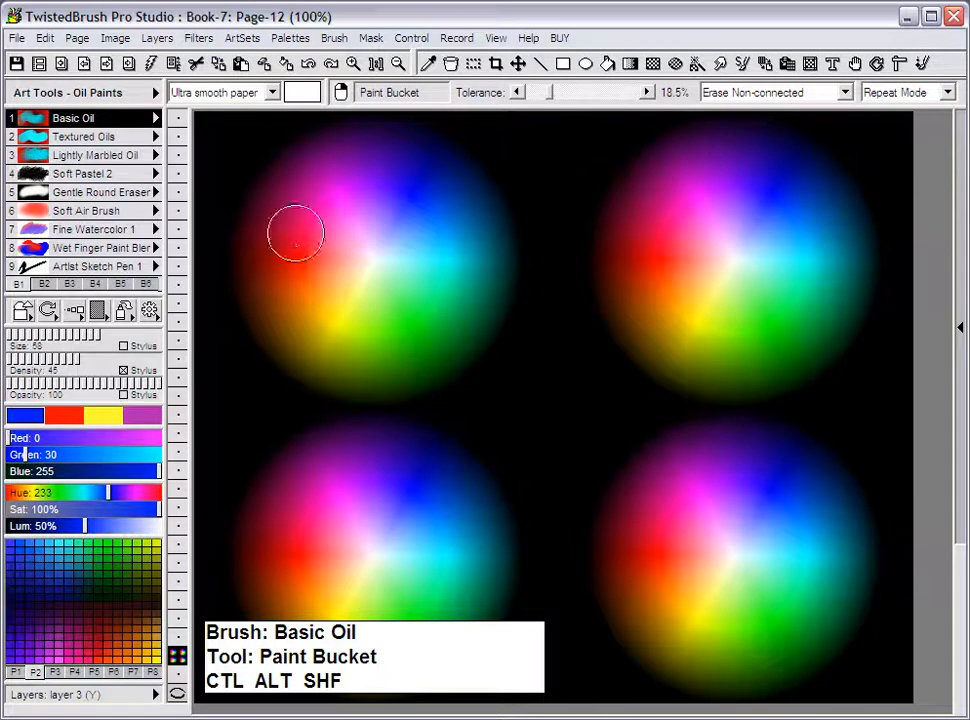
{"action": "left_click", "coordinate": [301, 233]}
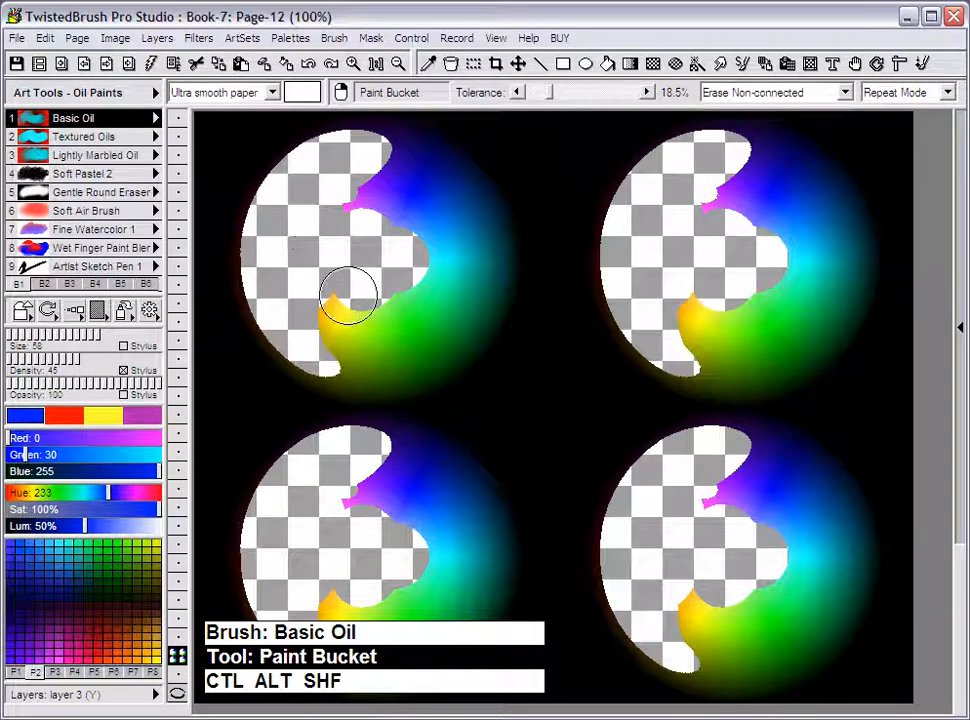
{"action": "left_click", "coordinate": [395, 320]}
{"action": "left_click", "coordinate": [452, 313]}
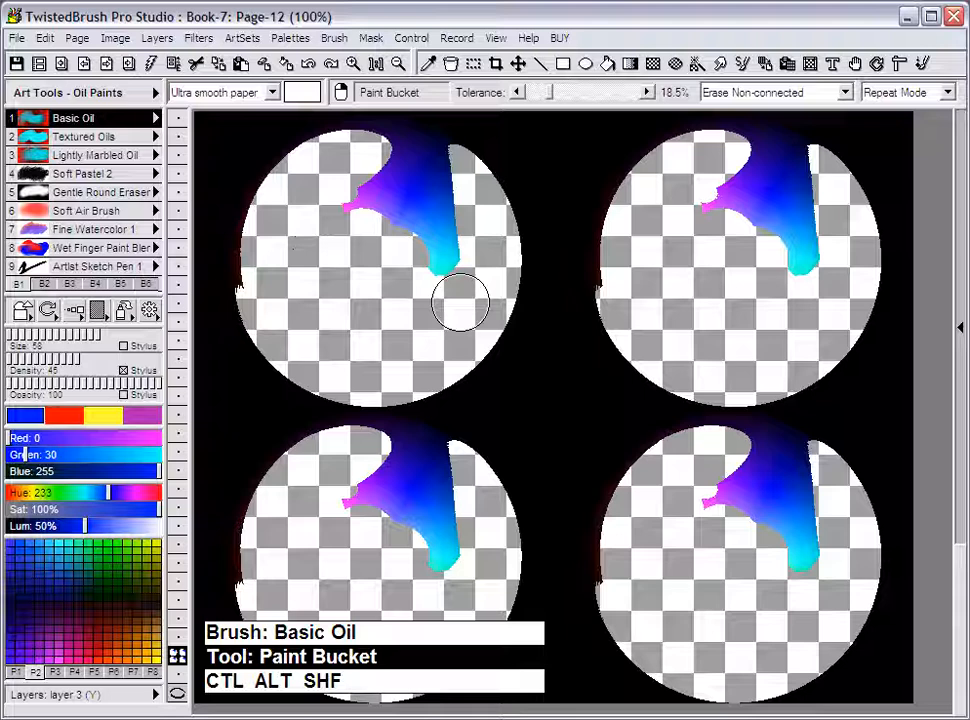
{"action": "left_click", "coordinate": [447, 254]}
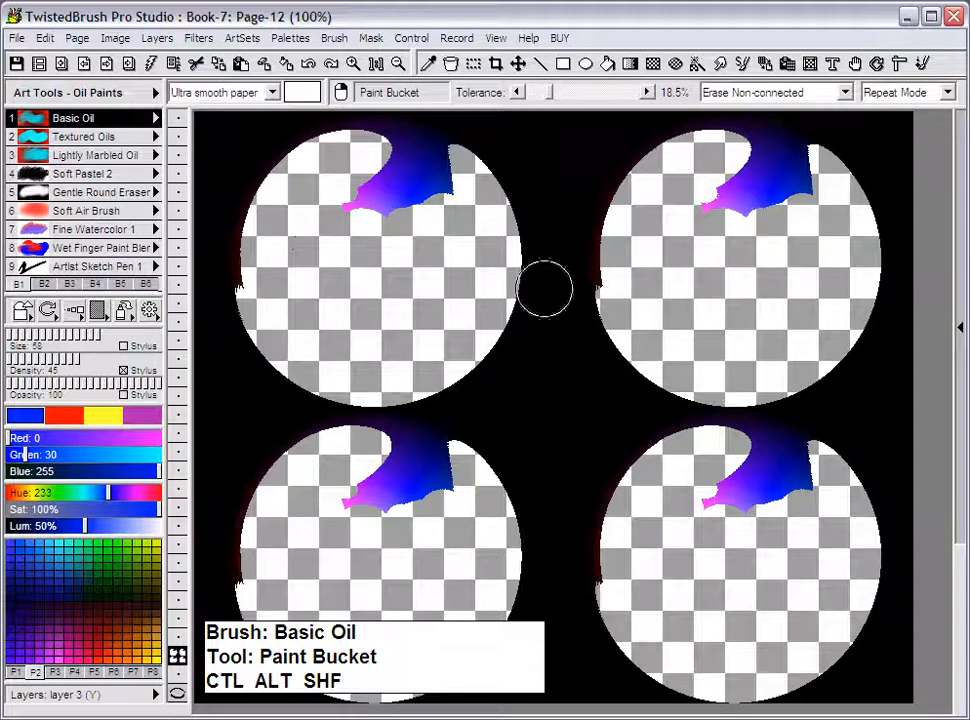
Step: Undo the bucket erasures on the four wheels and look over the paint bucket's available fill modes
{"action": "left_click", "coordinate": [309, 66]}
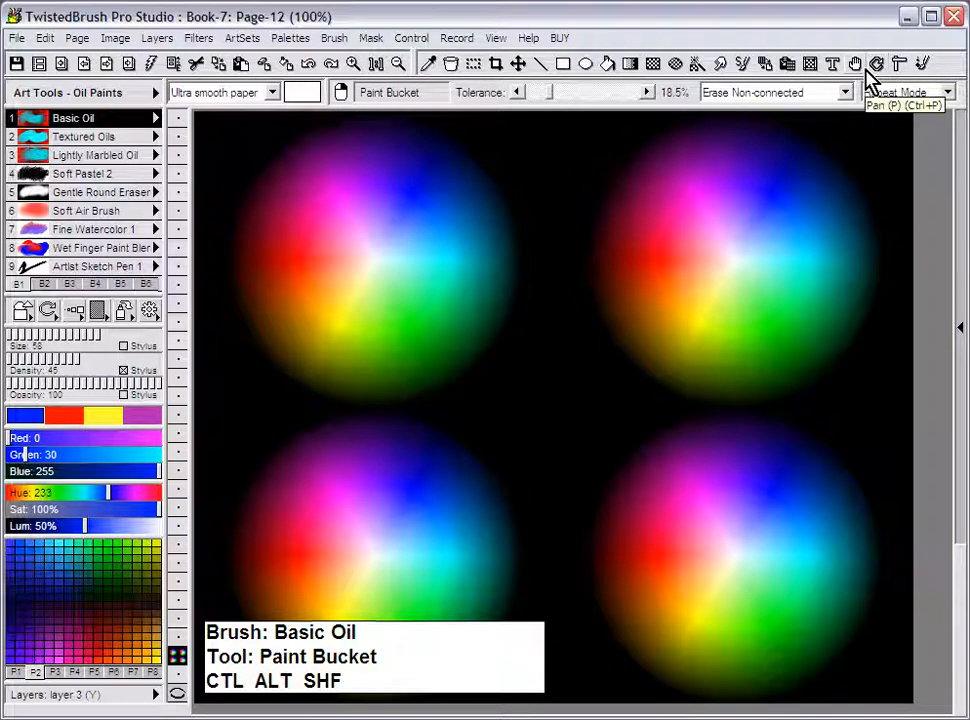
{"action": "left_click", "coordinate": [840, 94]}
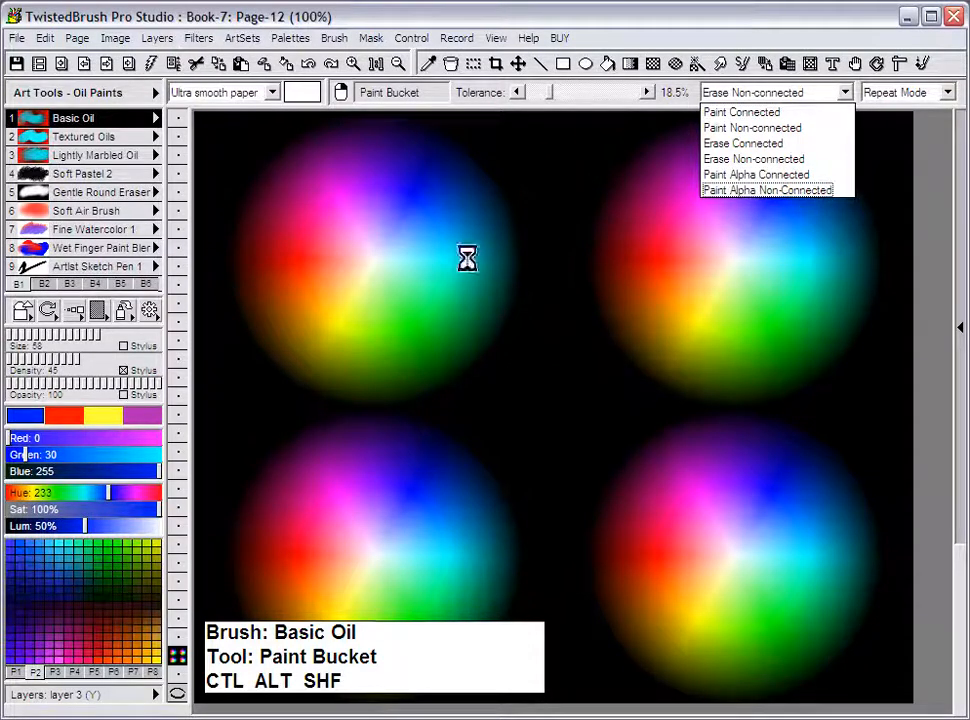
{"action": "left_click", "coordinate": [582, 203]}
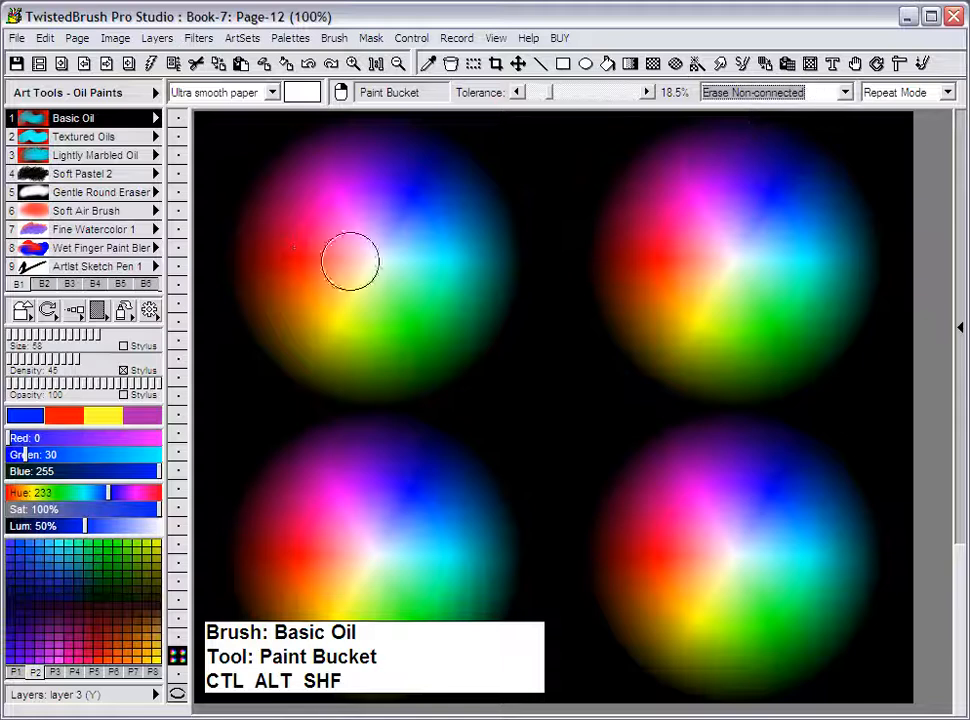
Step: Switch the paint bucket to Adjust Mode and erase the wheels' red areas at 28.1% tolerance, sampling from the upper-left wheel
{"action": "left_click", "coordinate": [944, 93]}
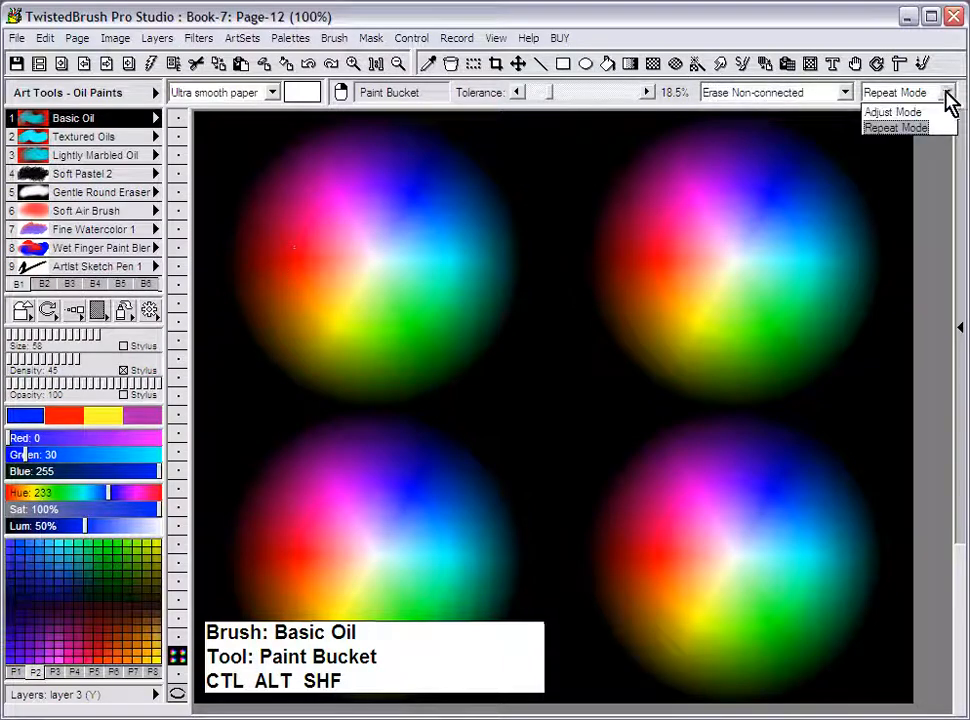
{"action": "left_click", "coordinate": [910, 110]}
{"action": "left_click_drag", "start_coordinate": [314, 253], "coordinate": [417, 265]}
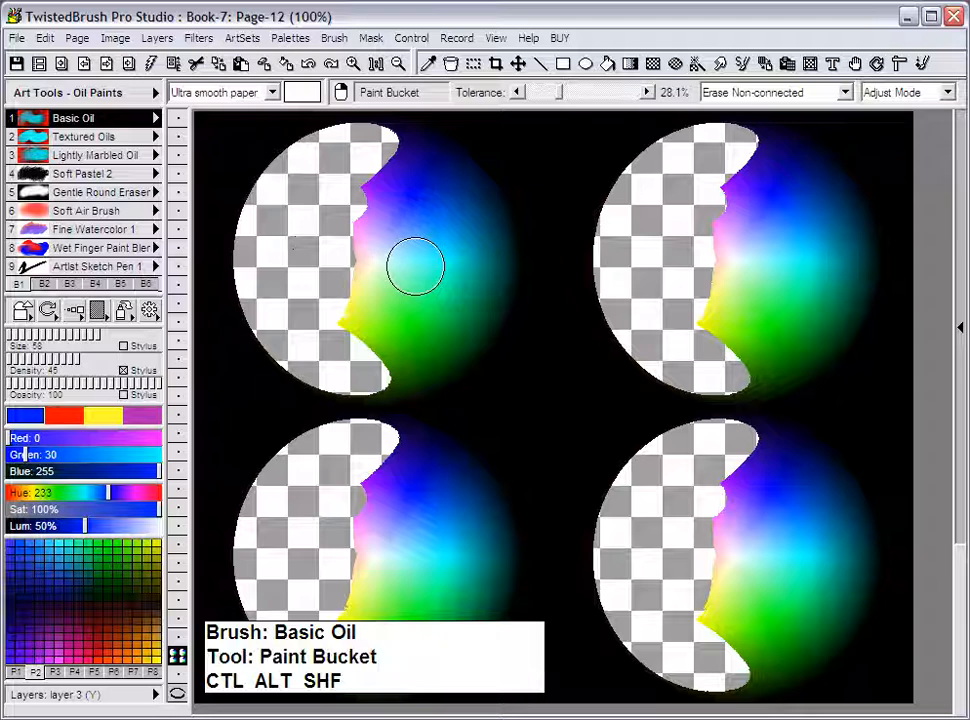
Step: Apply a Gaussian Blur with preview on and a strength of 34.3% to soften the erased edges of the wheels
{"action": "left_click", "coordinate": [199, 39]}
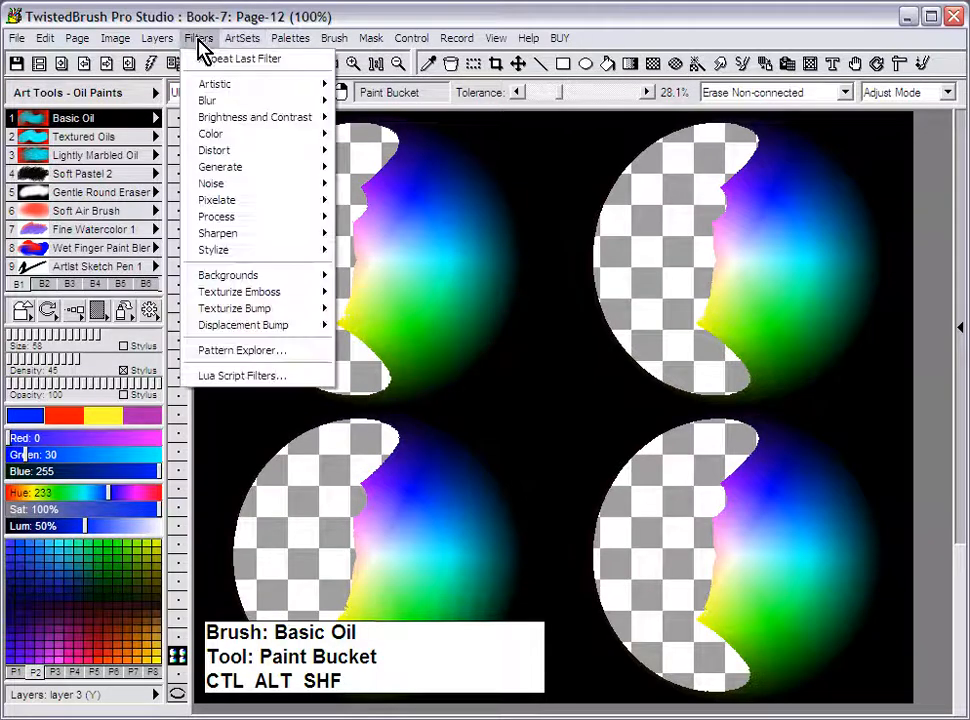
{"action": "mouse_move", "coordinate": [226, 104]}
{"action": "left_click", "coordinate": [405, 132]}
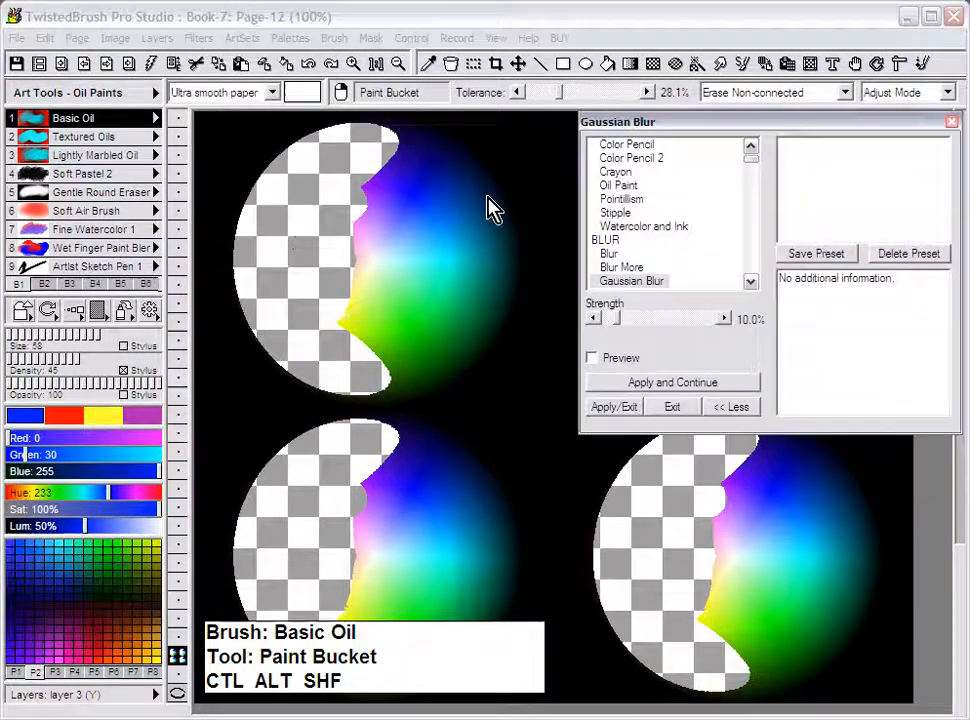
{"action": "left_click", "coordinate": [592, 358]}
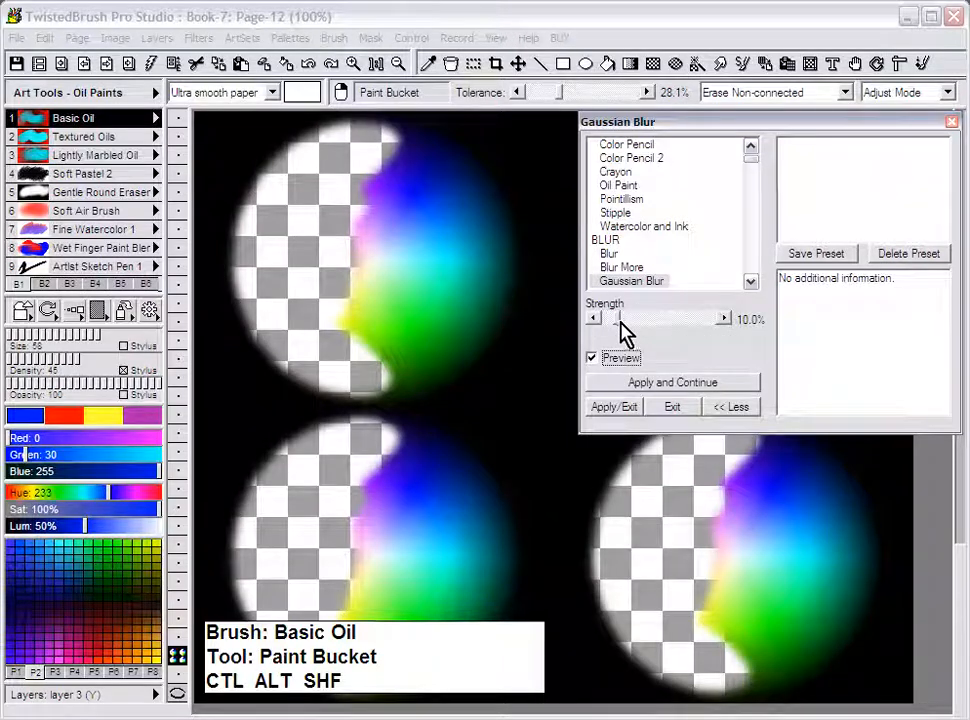
{"action": "left_click", "coordinate": [618, 320]}
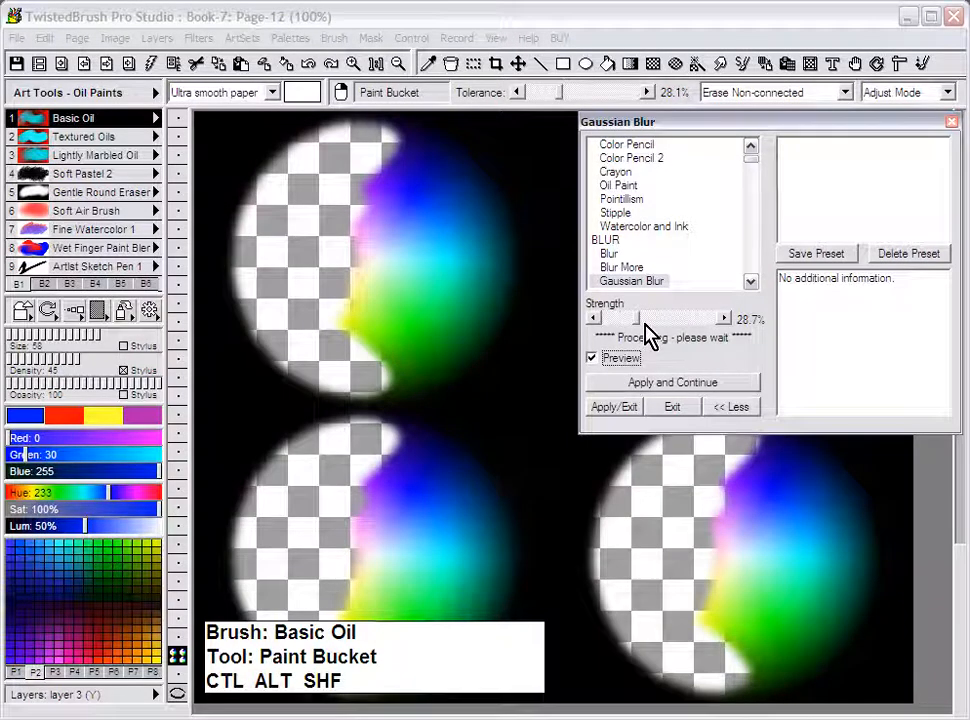
{"action": "left_click_drag", "start_coordinate": [645, 325], "coordinate": [651, 323]}
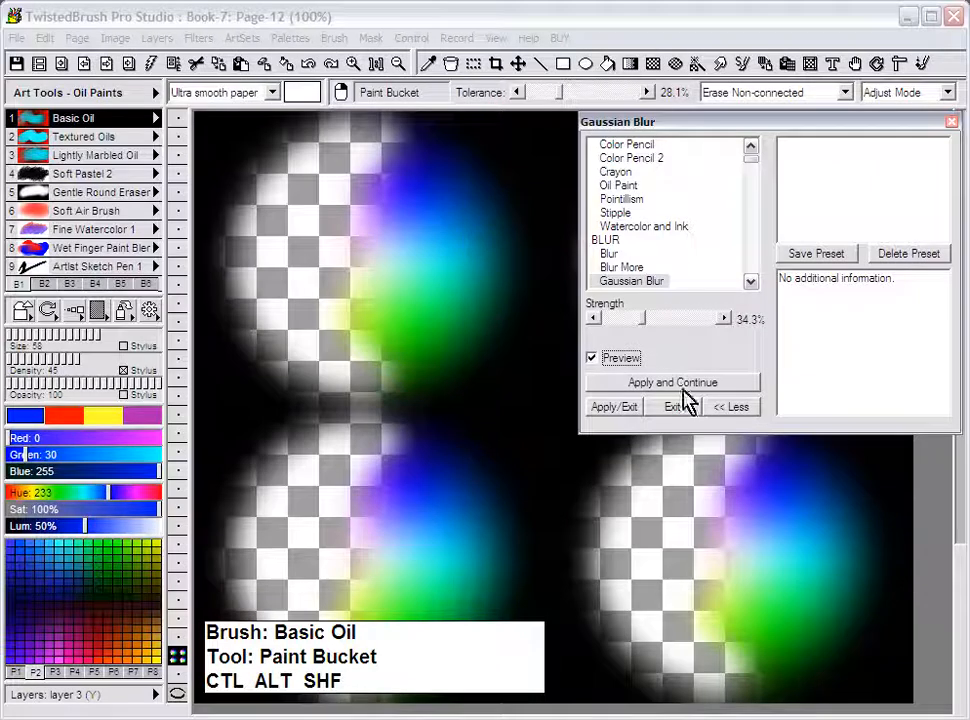
{"action": "left_click", "coordinate": [632, 407]}
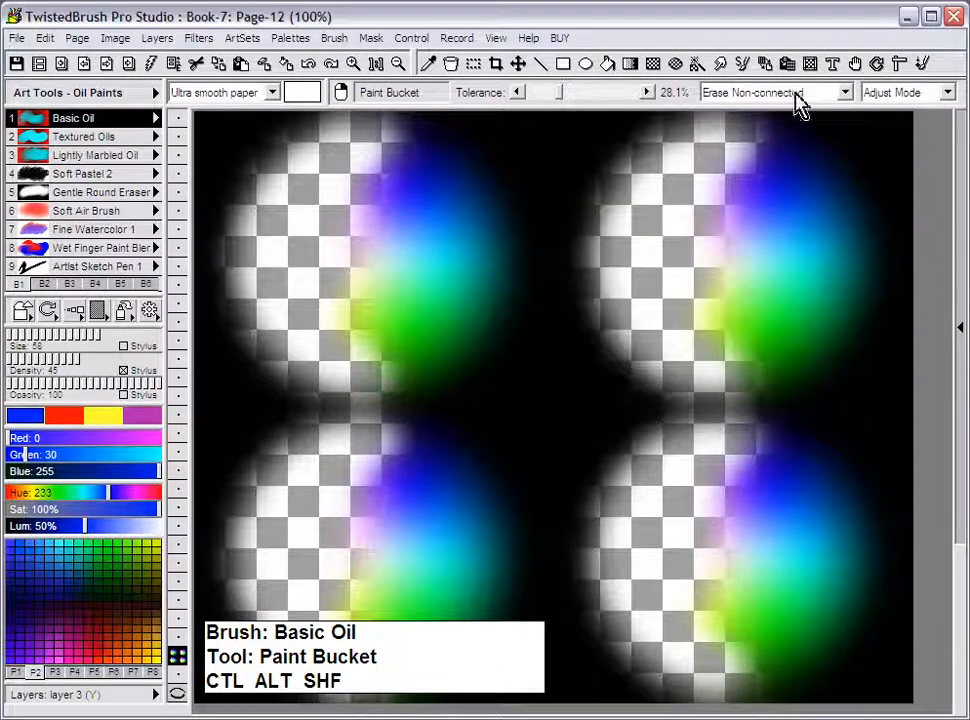
Step: Try a blue Paint Alpha Connected fill in the upper-left wheel's transparent area, raising the tolerance from 0% to 10.5%, and undo it
{"action": "left_click", "coordinate": [846, 92]}
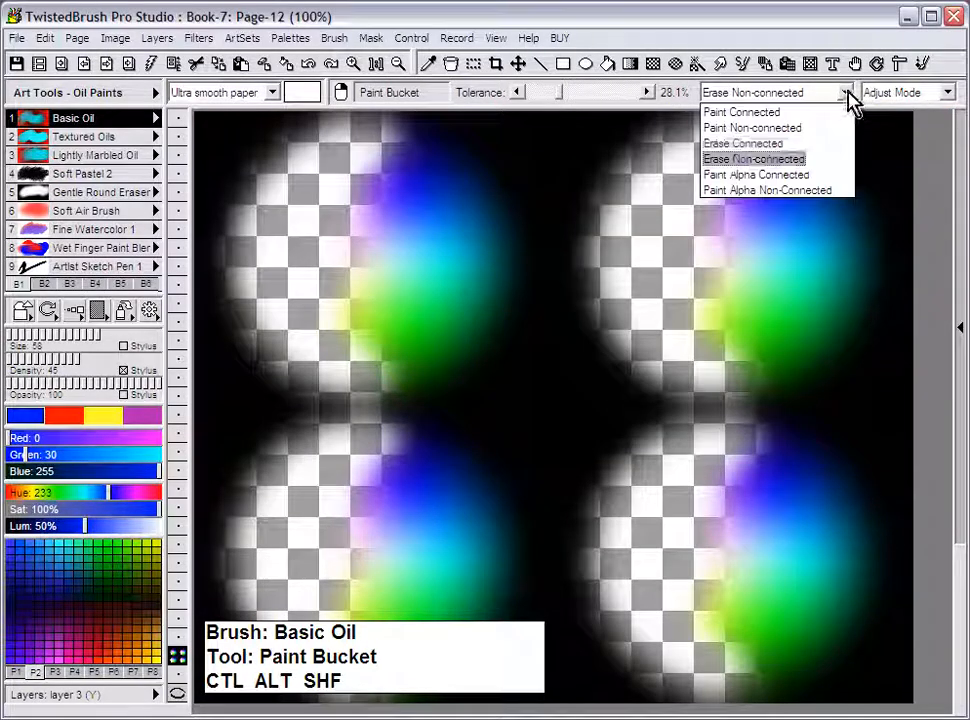
{"action": "left_click", "coordinate": [805, 176]}
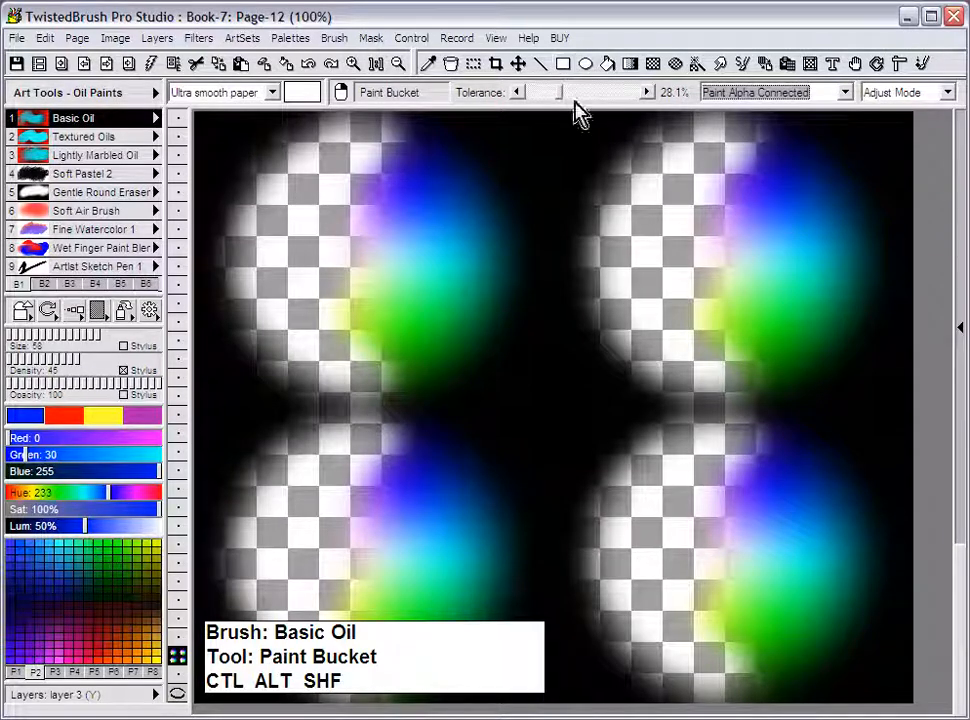
{"action": "left_click_drag", "start_coordinate": [552, 90], "coordinate": [490, 94]}
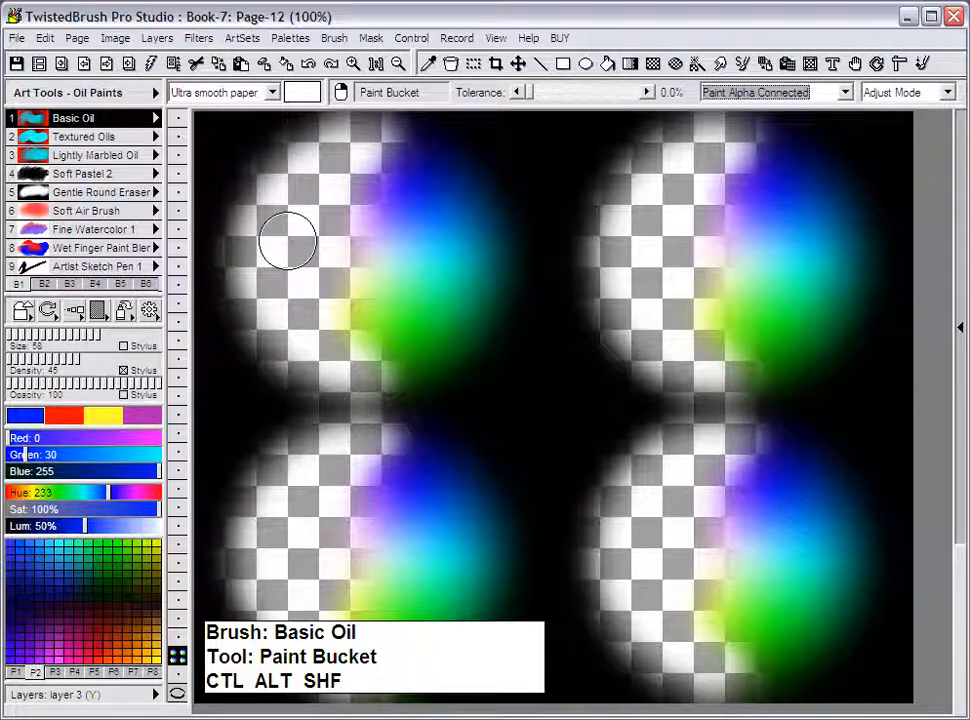
{"action": "mouse_move", "coordinate": [287, 241]}
{"action": "left_mouse_down"}
{"action": "mouse_move", "coordinate": [481, 262]}
{"action": "mouse_move", "coordinate": [234, 262]}
{"action": "mouse_move", "coordinate": [442, 264]}
{"action": "mouse_move", "coordinate": [299, 268]}
{"action": "left_mouse_up"}
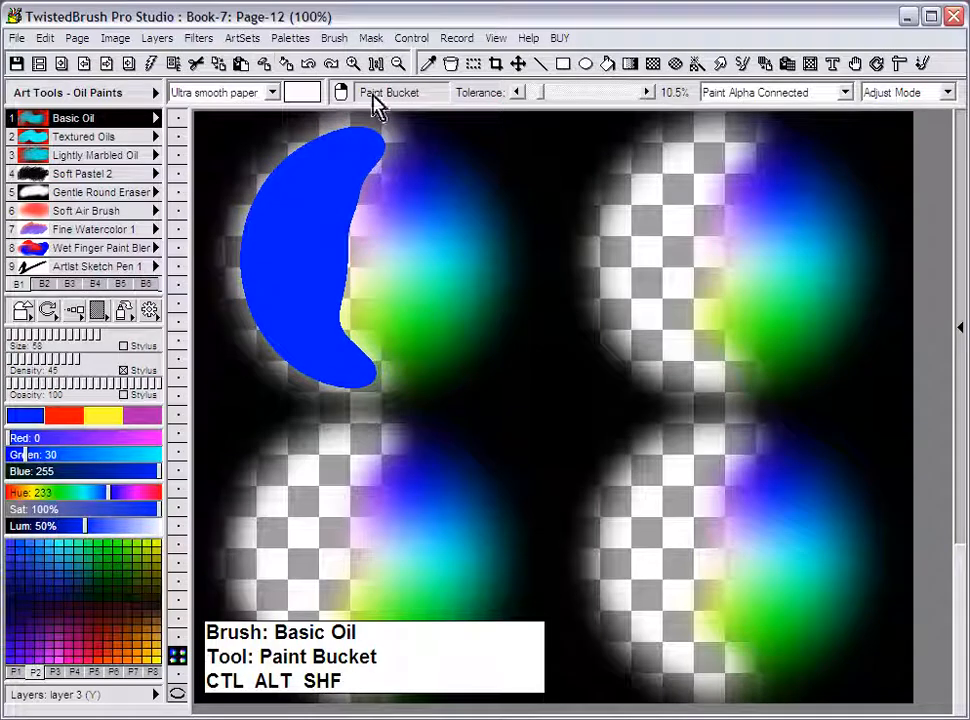
{"action": "left_click", "coordinate": [311, 64]}
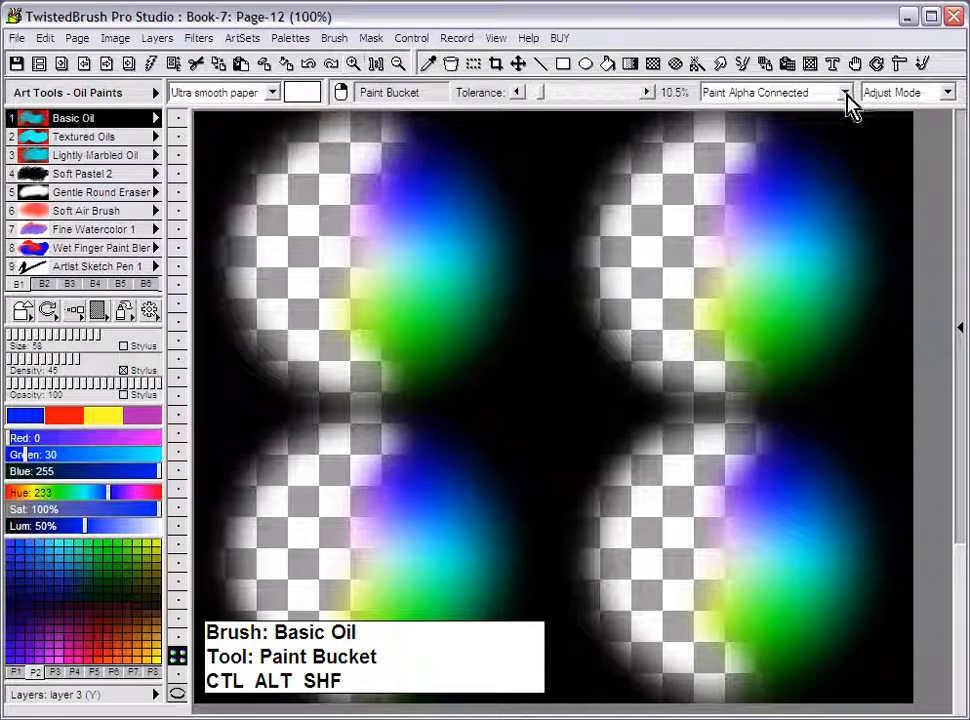
Step: Set the paint bucket to Paint Alpha Non-Connected and fill the transparent areas of all four wheels with blue at 4.7% tolerance
{"action": "left_click", "coordinate": [846, 98]}
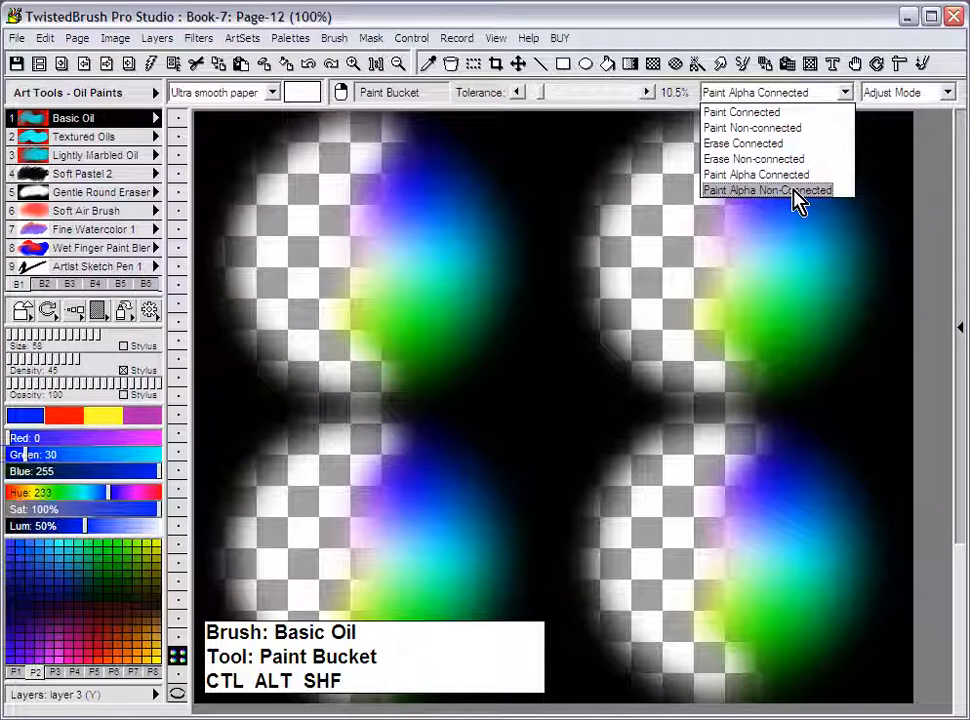
{"action": "left_click", "coordinate": [795, 191]}
{"action": "left_click", "coordinate": [296, 244]}
{"action": "left_click_drag", "start_coordinate": [296, 244], "coordinate": [213, 238]}
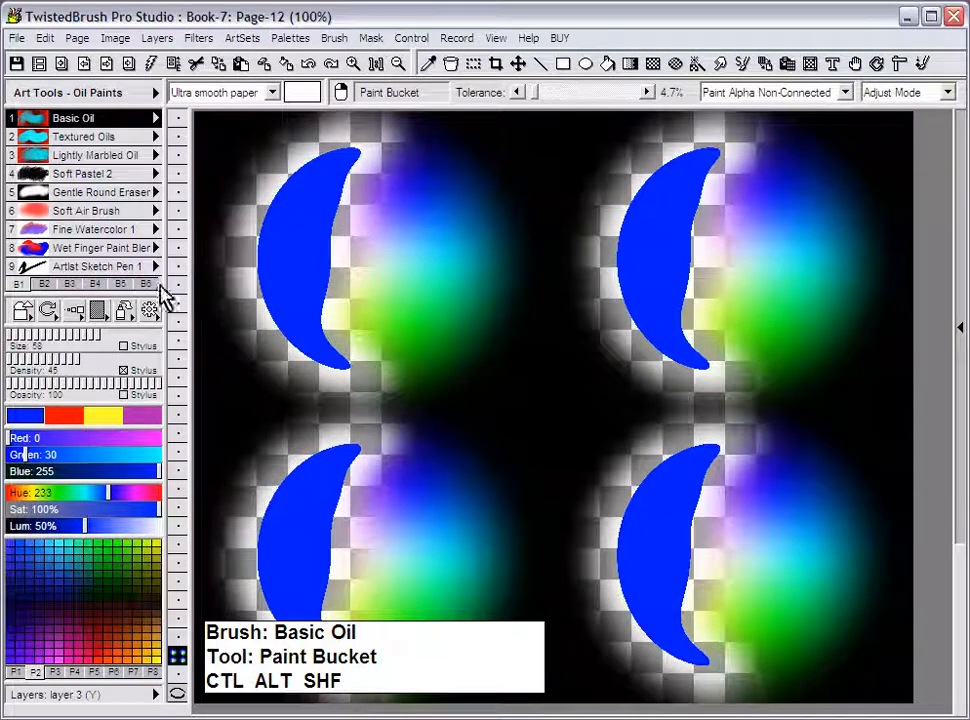